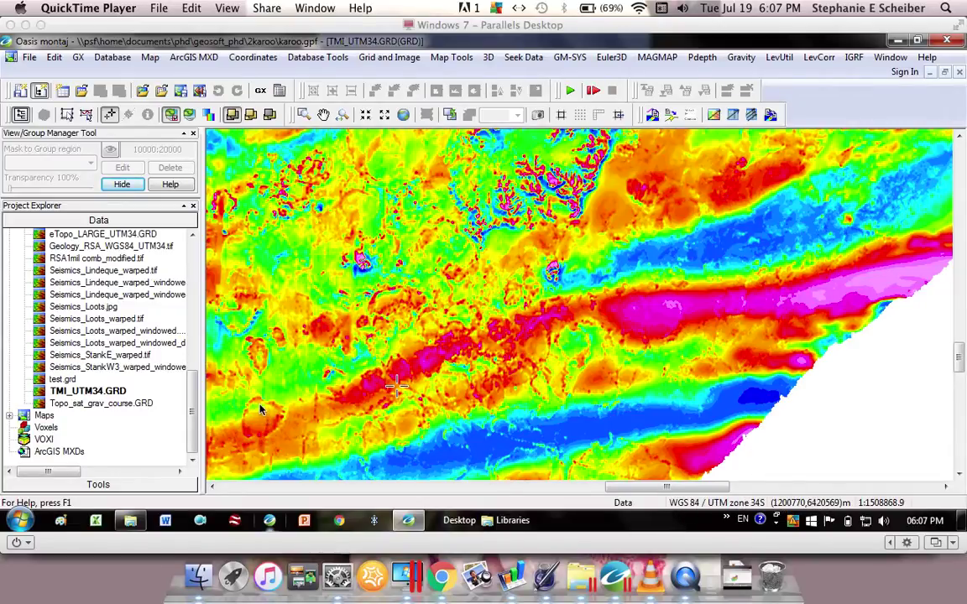
# Create a new empty test.gdb database, overwriting the existing file
pyautogui.click(112, 58)
pyautogui.click(126, 74)
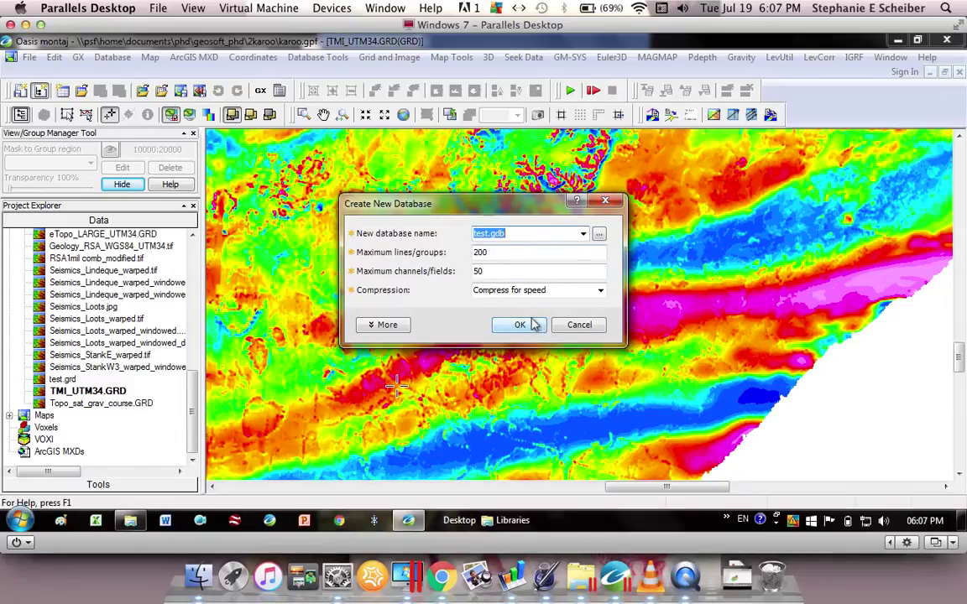
pyautogui.click(526, 325)
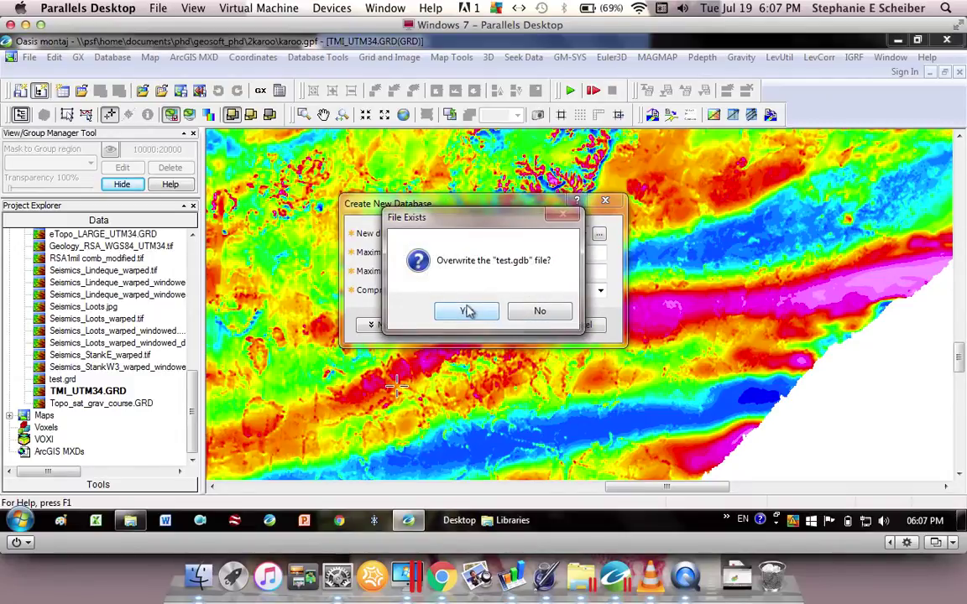
pyautogui.click(467, 311)
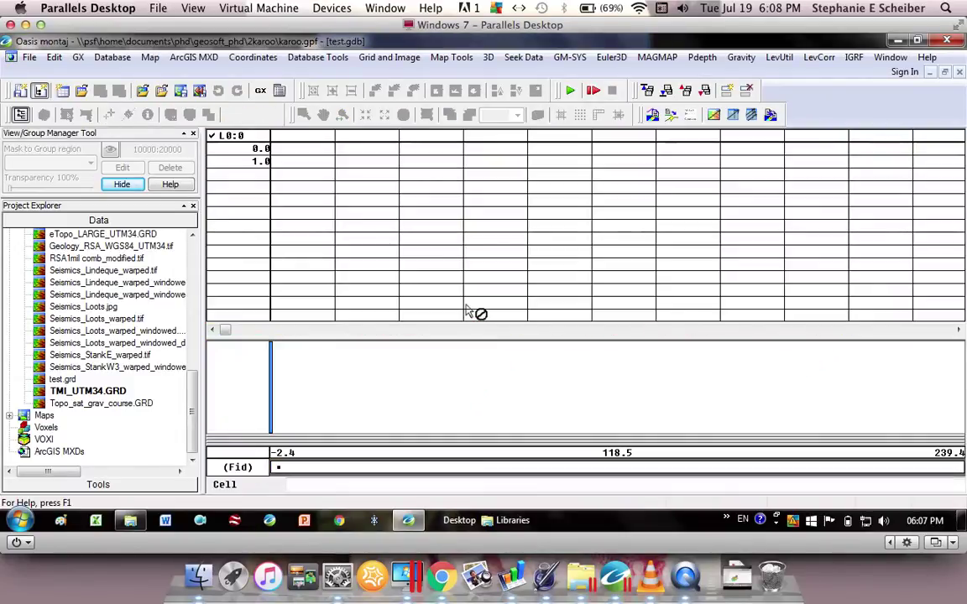
# Open Grid Profile settings for Grid1 TMI_UTM34.GRD with digitize-from-map
pyautogui.click(386, 57)
pyautogui.moveTo(422, 173)
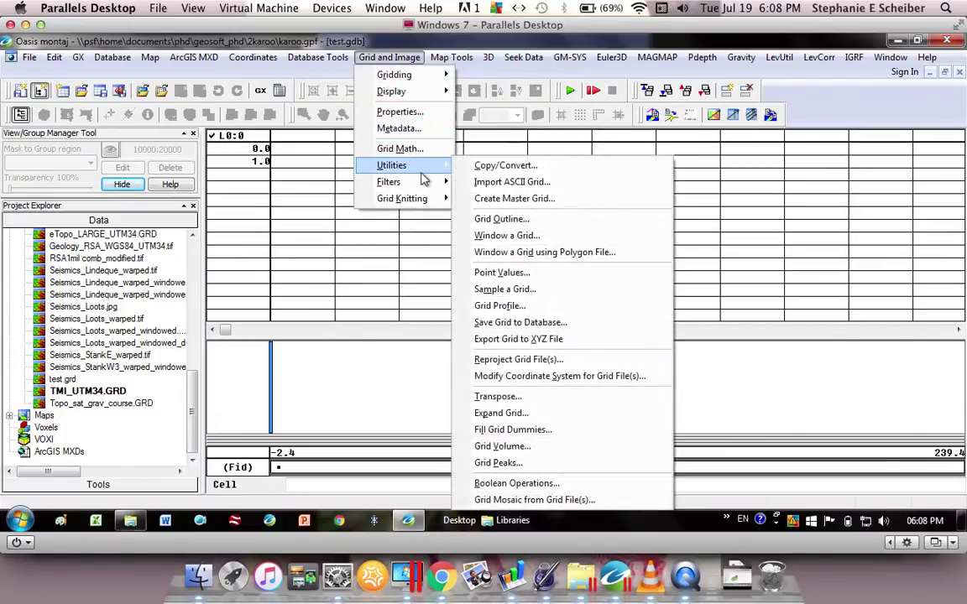
pyautogui.click(504, 306)
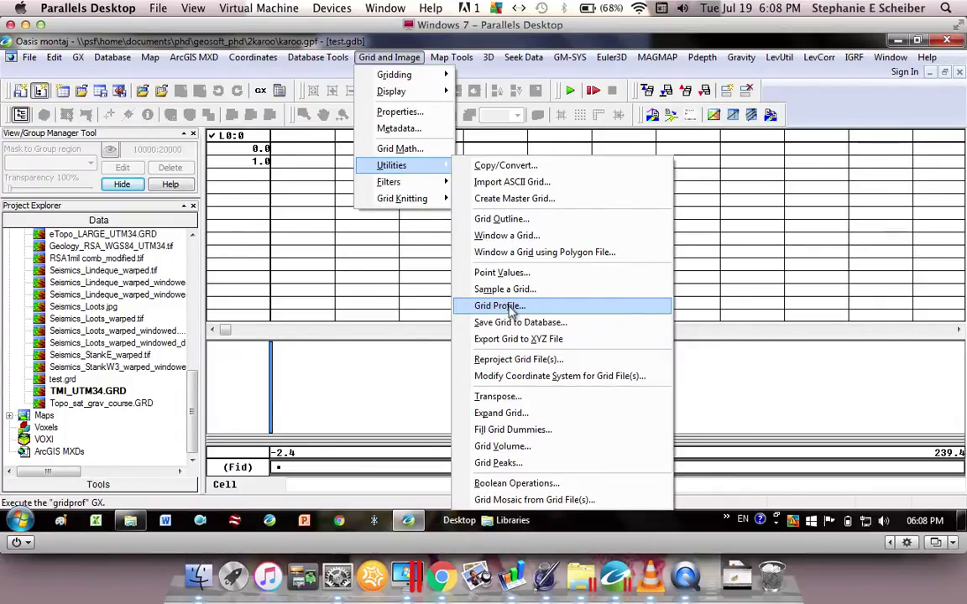
pyautogui.click(510, 307)
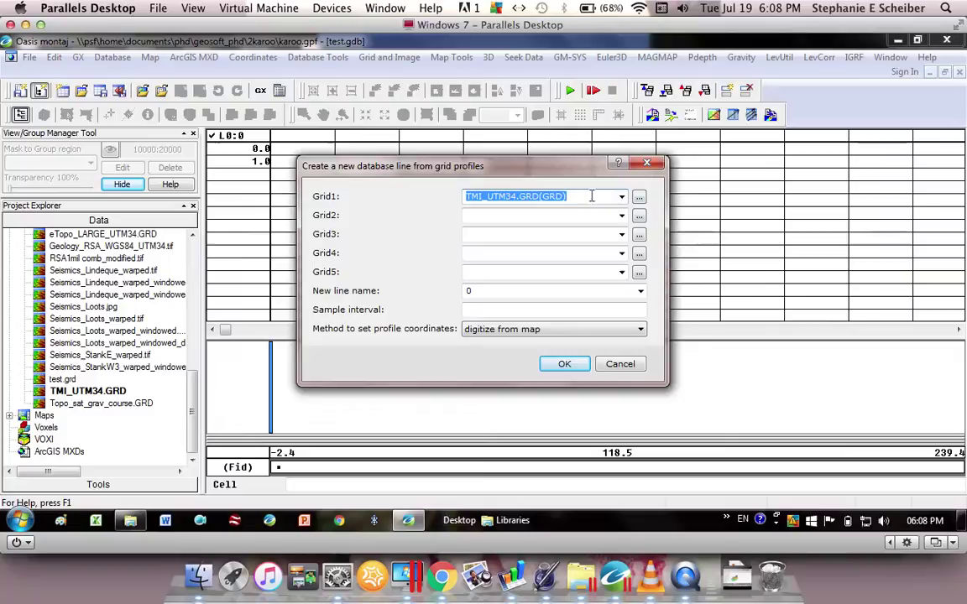
# Name the profile line site1 and digitize it from one point picked on the TMI map
pyautogui.click(478, 288)
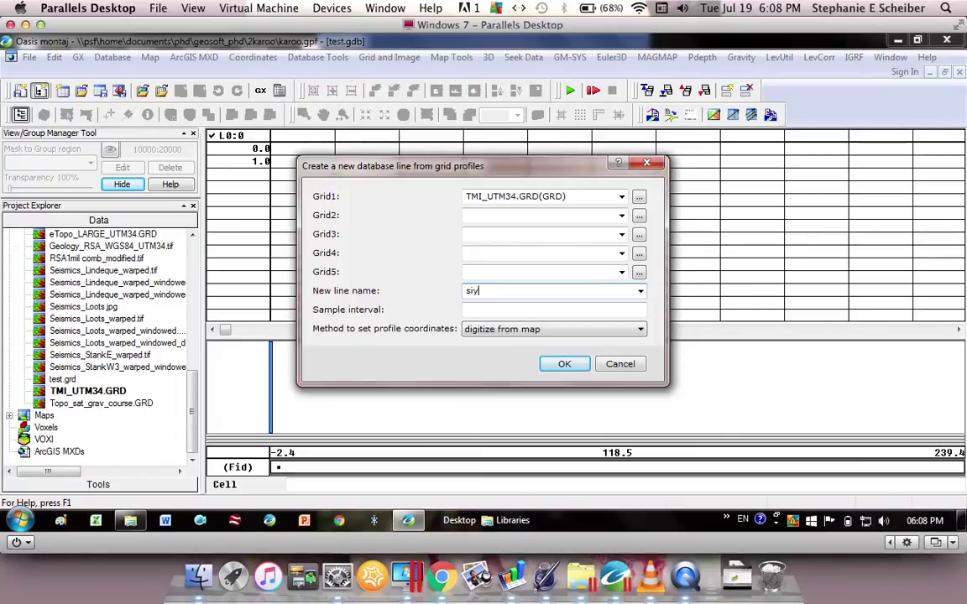
pyautogui.write('te1')
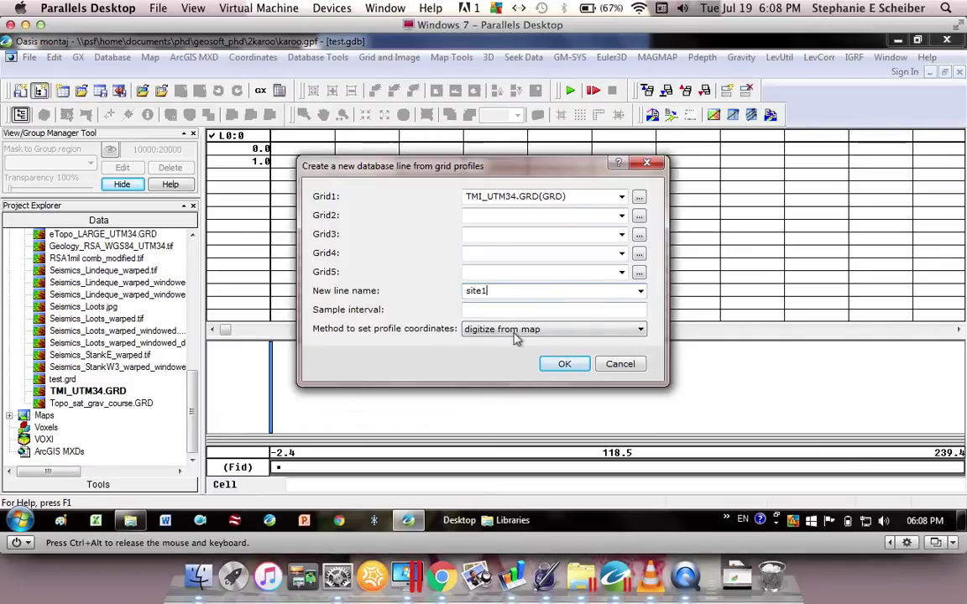
pyautogui.click(562, 364)
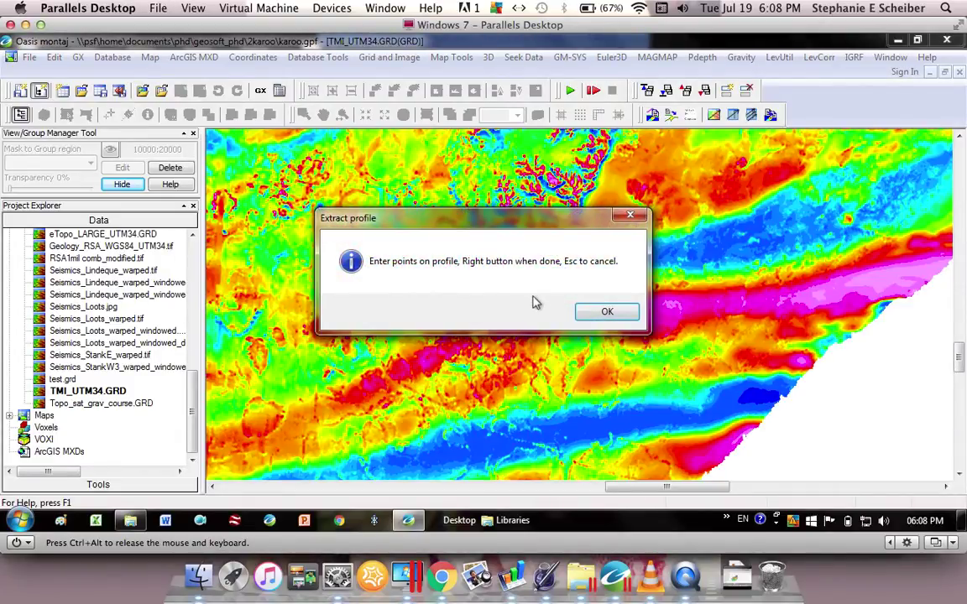
pyautogui.click(606, 314)
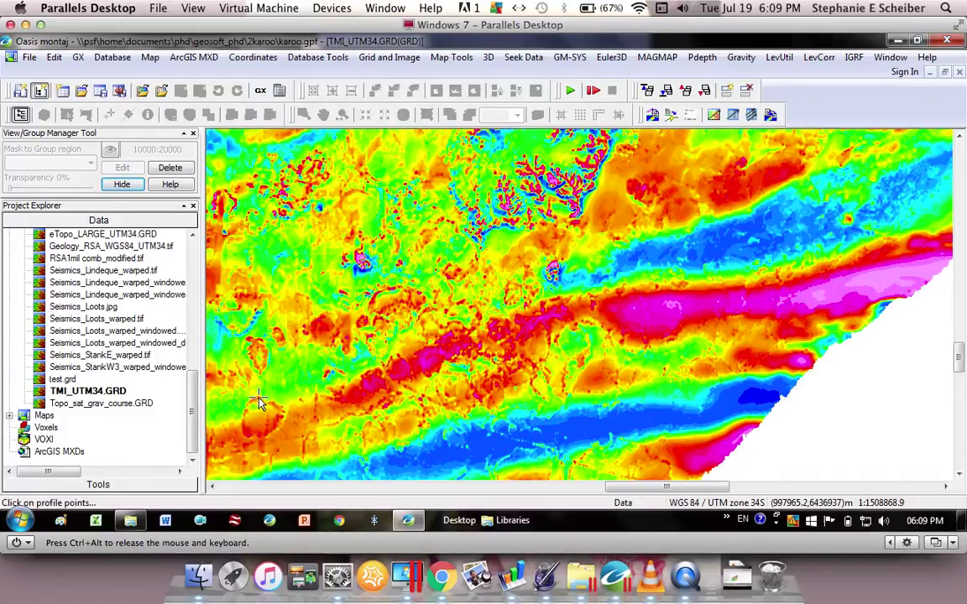
pyautogui.rightClick(260, 403)
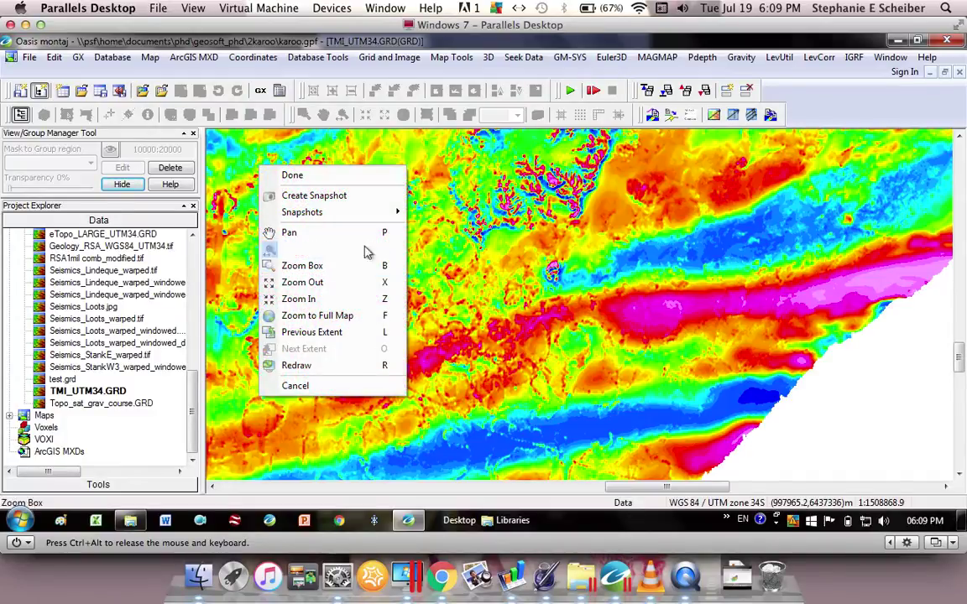
pyautogui.click(326, 177)
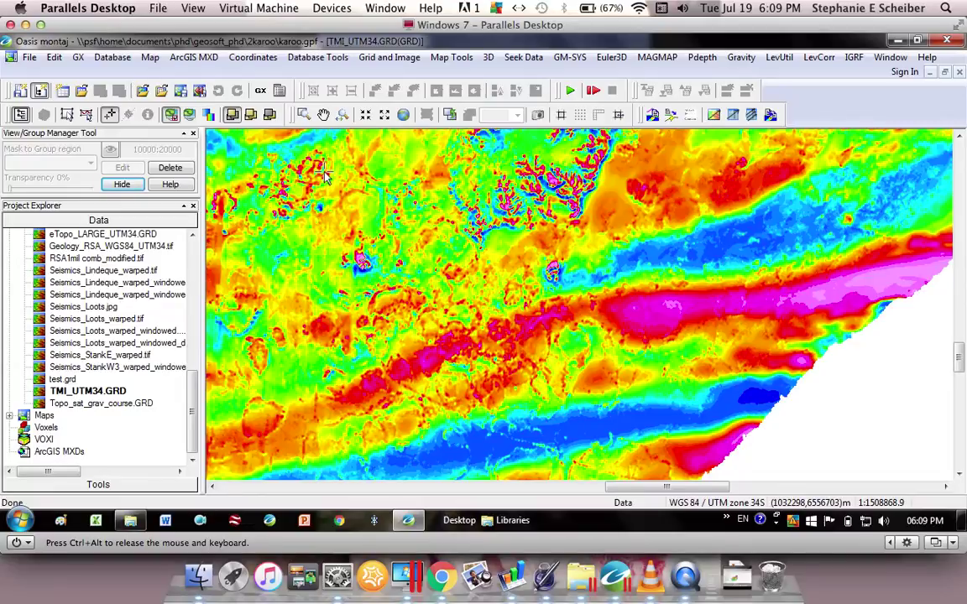
# In test.gdb, list the database lines from line L0, then minimize the database
pyautogui.click(892, 58)
pyautogui.click(873, 198)
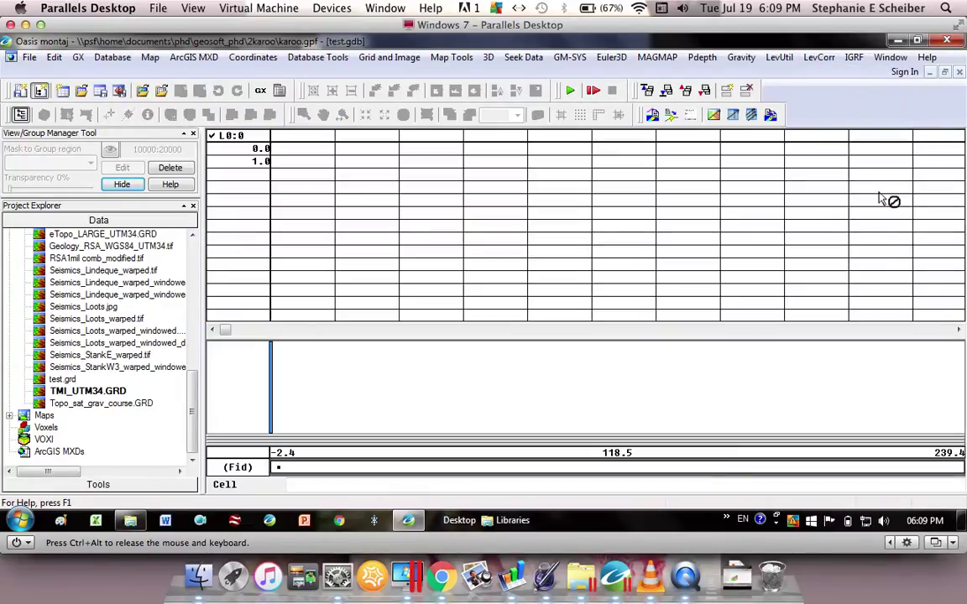
pyautogui.click(232, 137)
pyautogui.rightClick(232, 139)
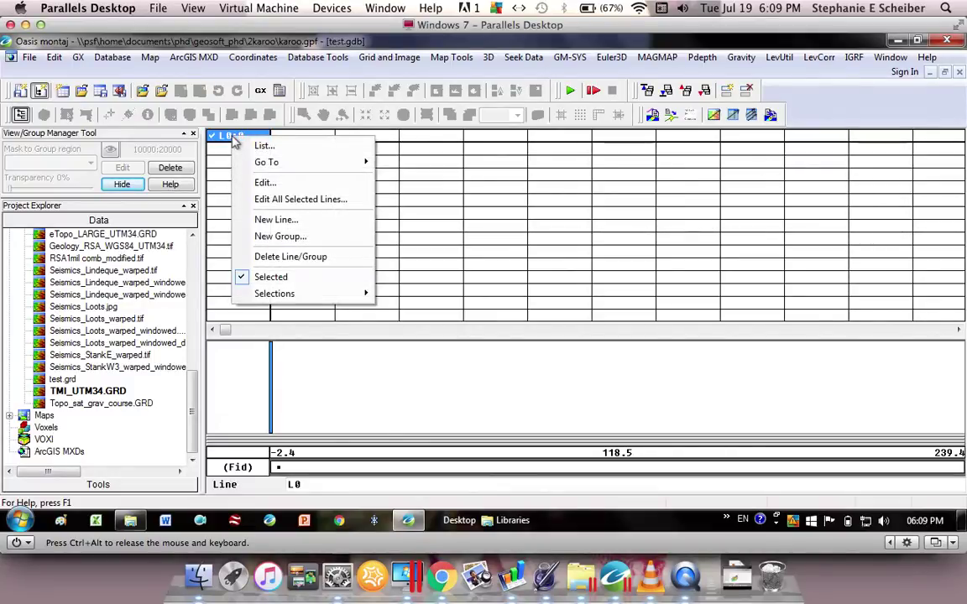
pyautogui.click(256, 146)
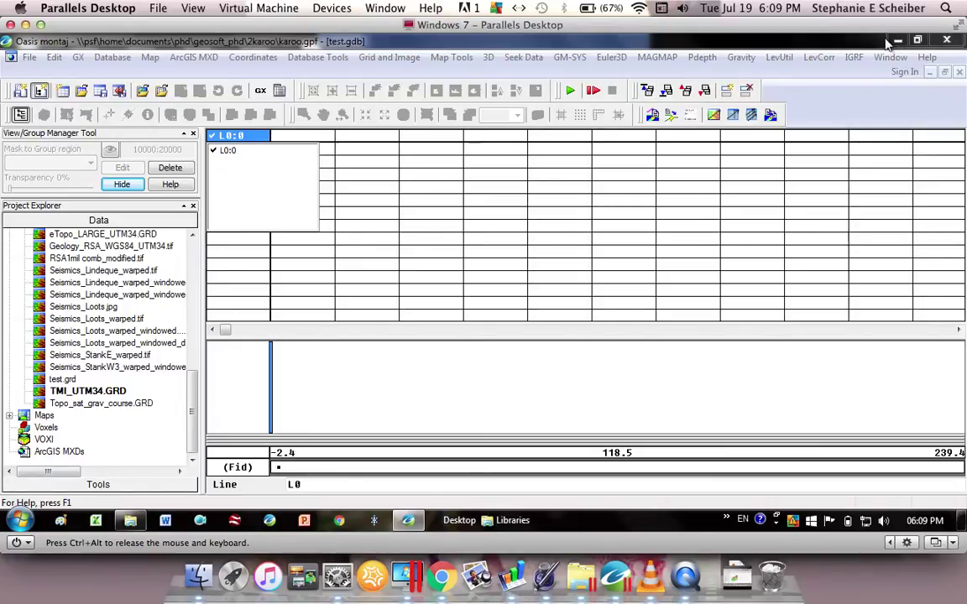
pyautogui.click(932, 74)
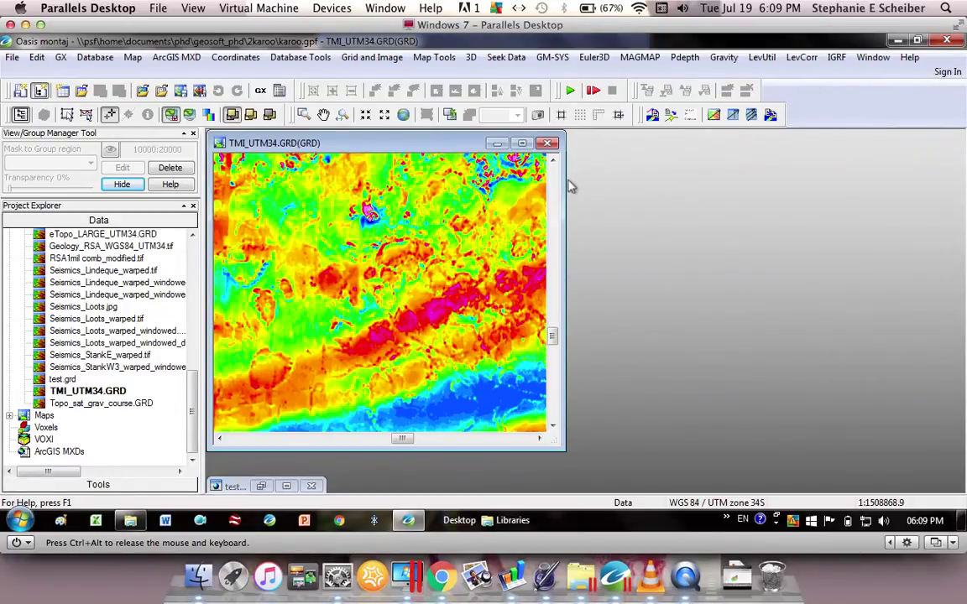
# Re-digitize the site1 profile at a 5000 sample interval from a point on the map
pyautogui.click(371, 59)
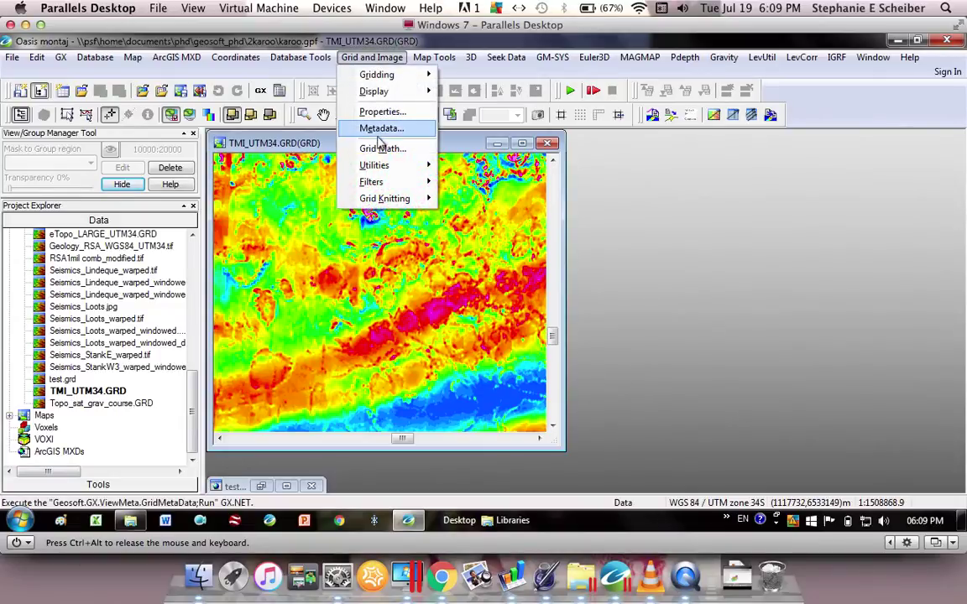
pyautogui.moveTo(391, 165)
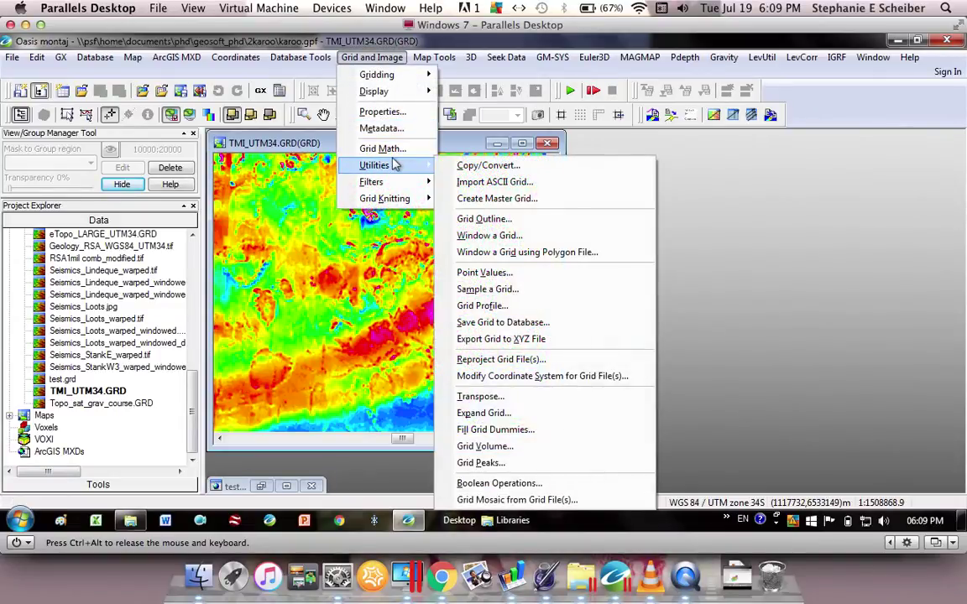
pyautogui.click(556, 305)
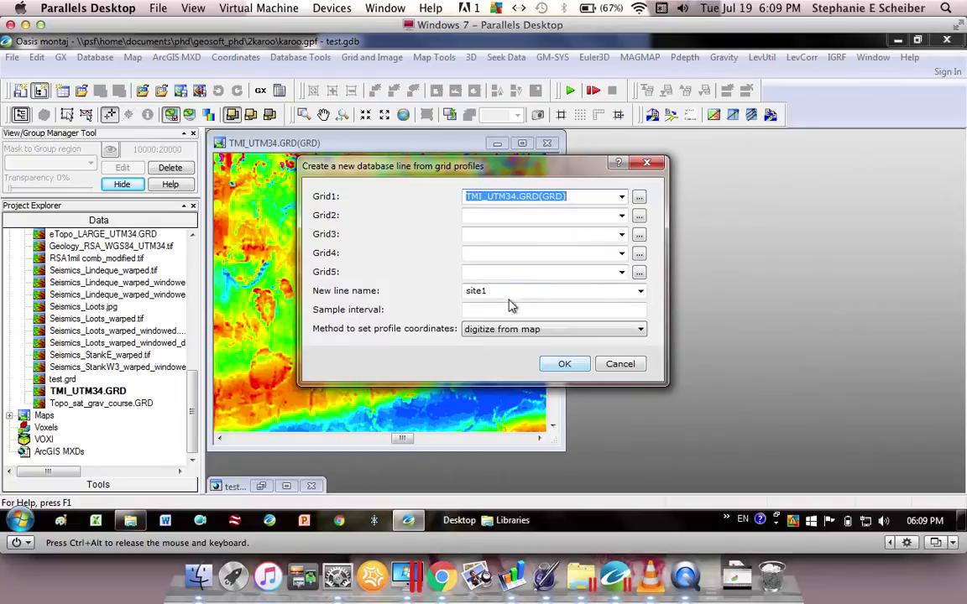
pyautogui.click(505, 310)
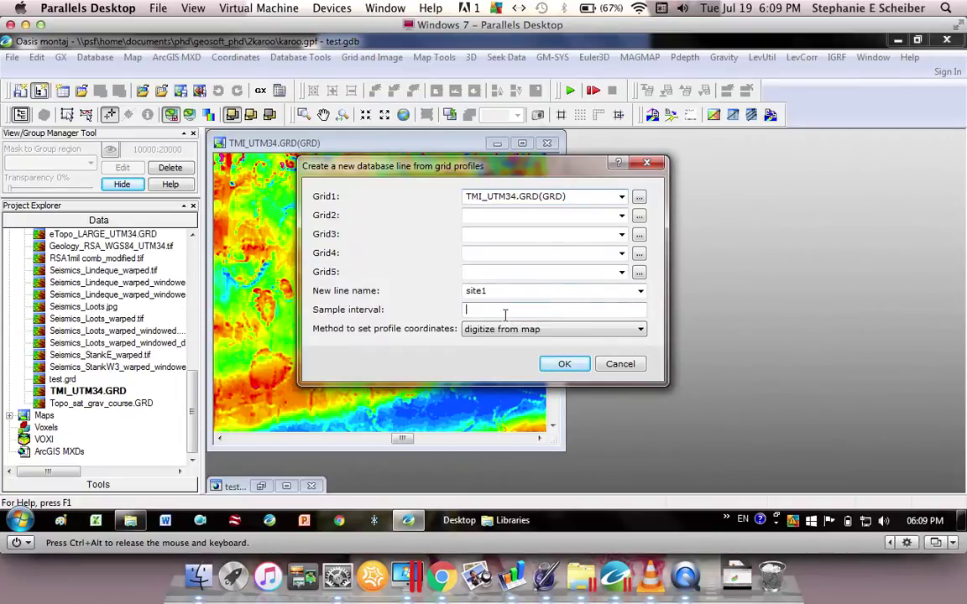
pyautogui.write('5000')
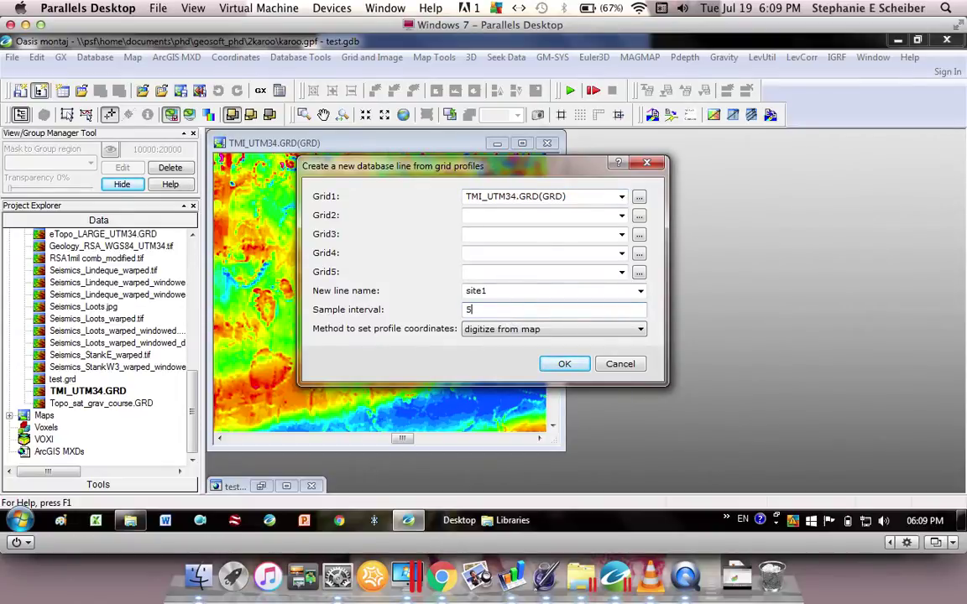
pyautogui.click(565, 366)
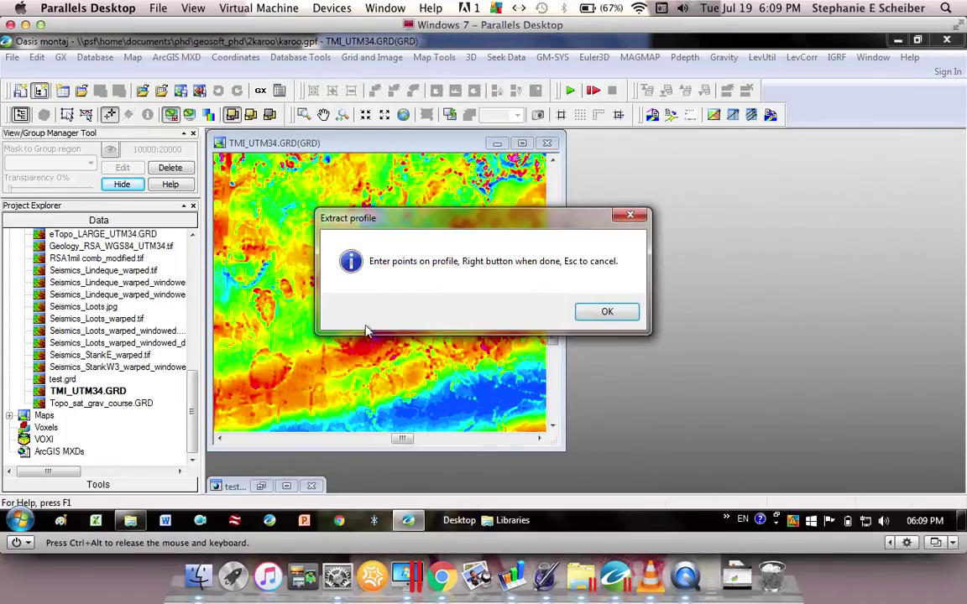
pyautogui.click(587, 312)
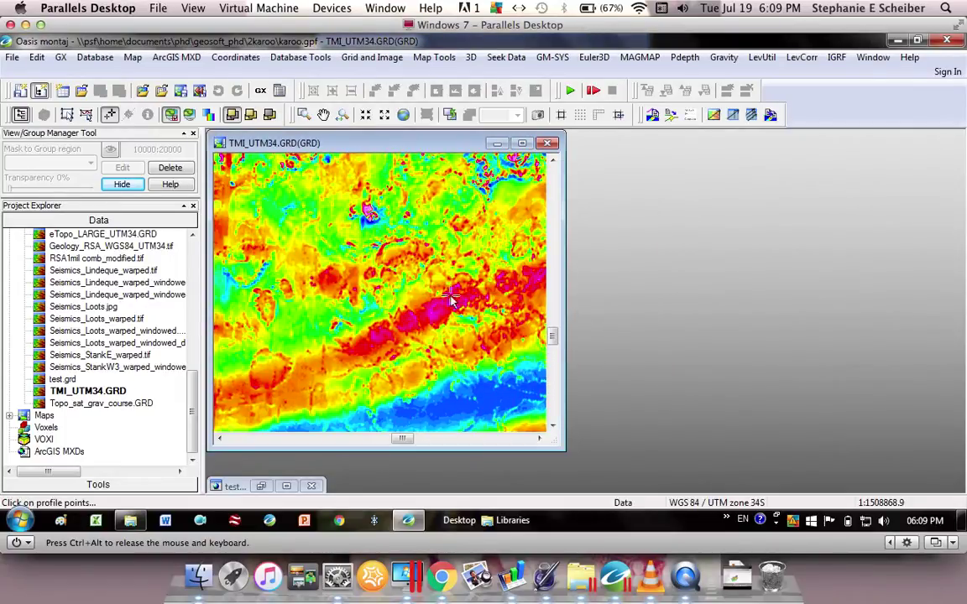
pyautogui.rightClick(267, 348)
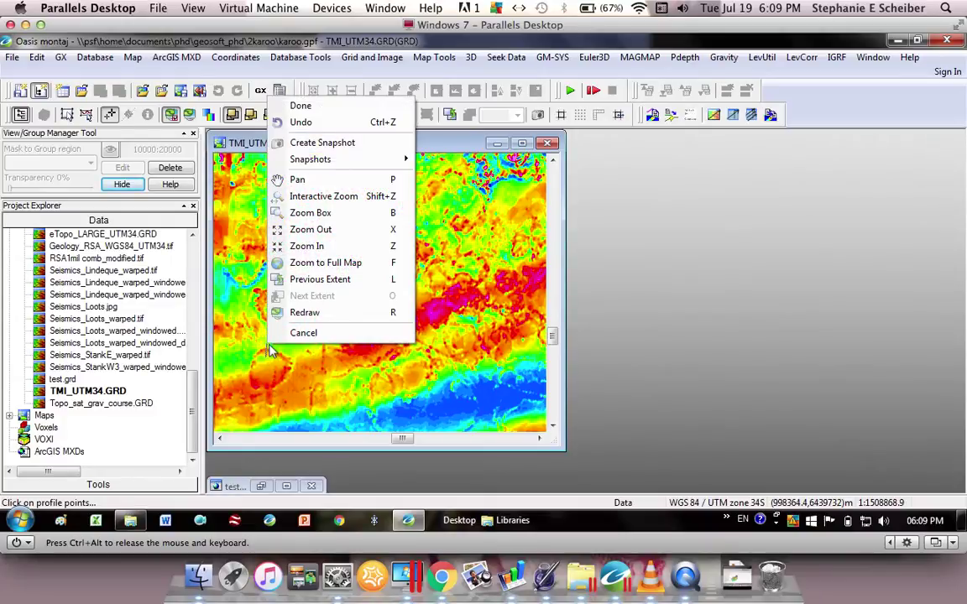
pyautogui.click(319, 105)
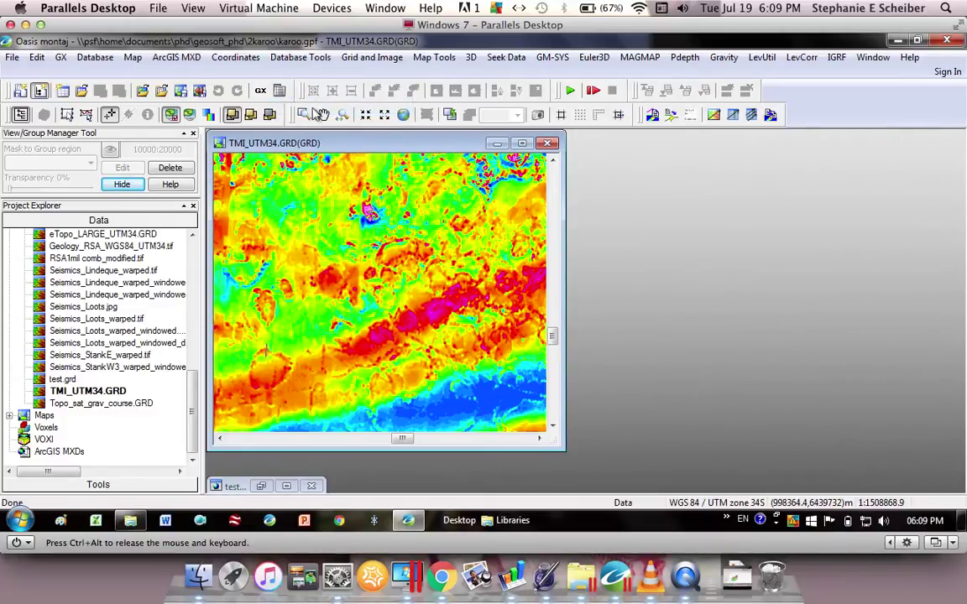
# Delete SITE1's second row, leaving one point at X 997566.0, Y 6432545.5
pyautogui.click(287, 487)
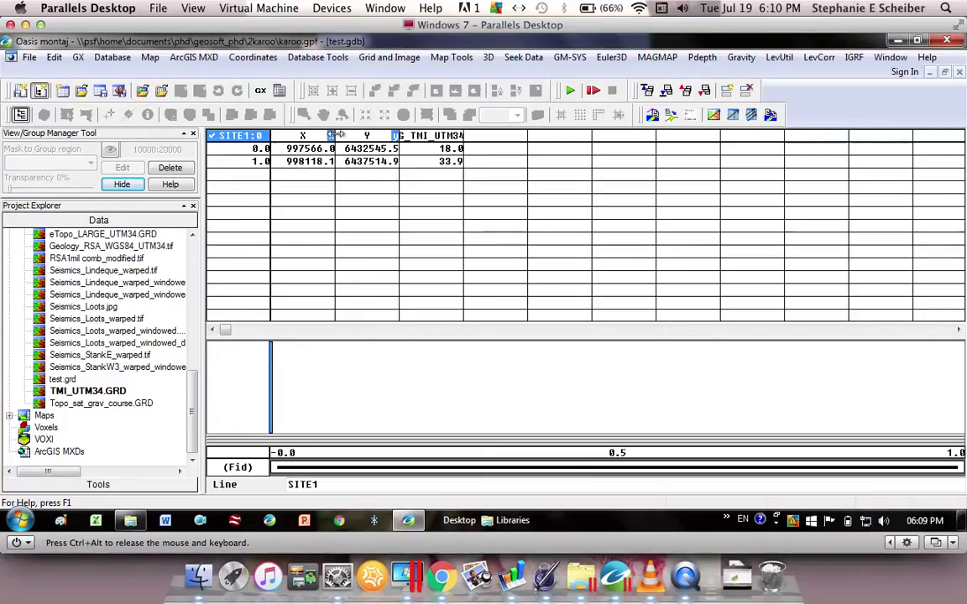
pyautogui.click(252, 162)
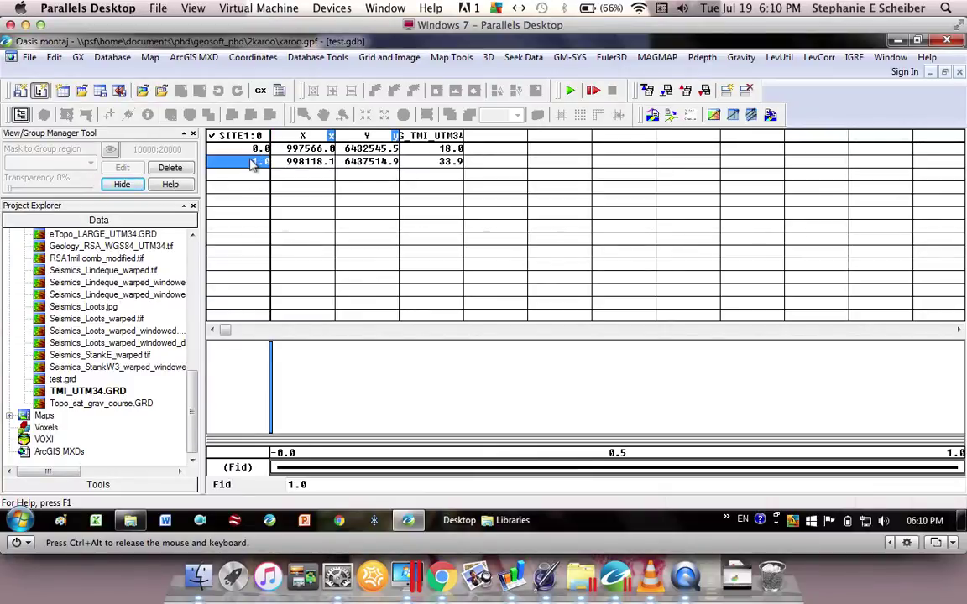
pyautogui.rightClick(253, 164)
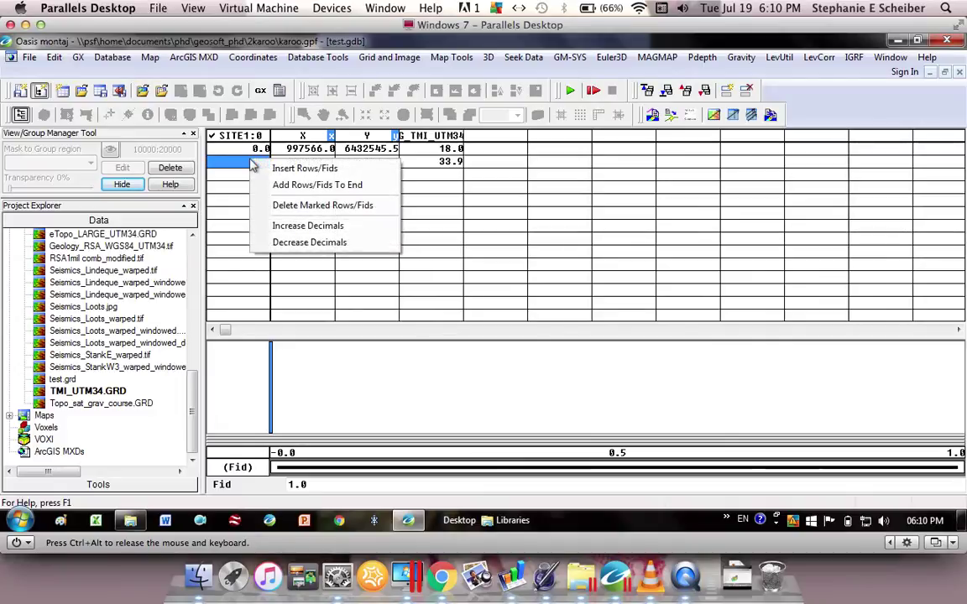
pyautogui.click(287, 206)
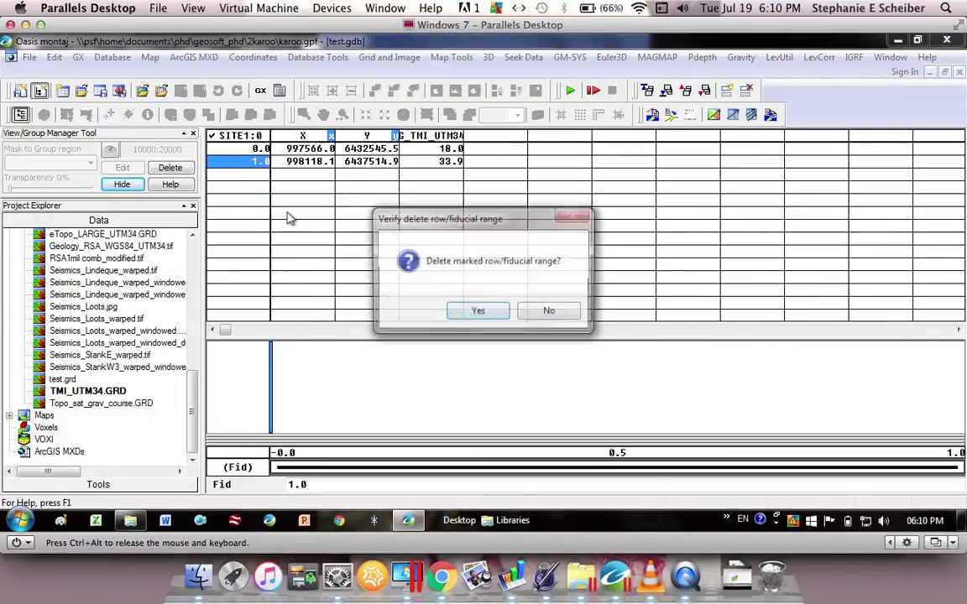
pyautogui.click(467, 313)
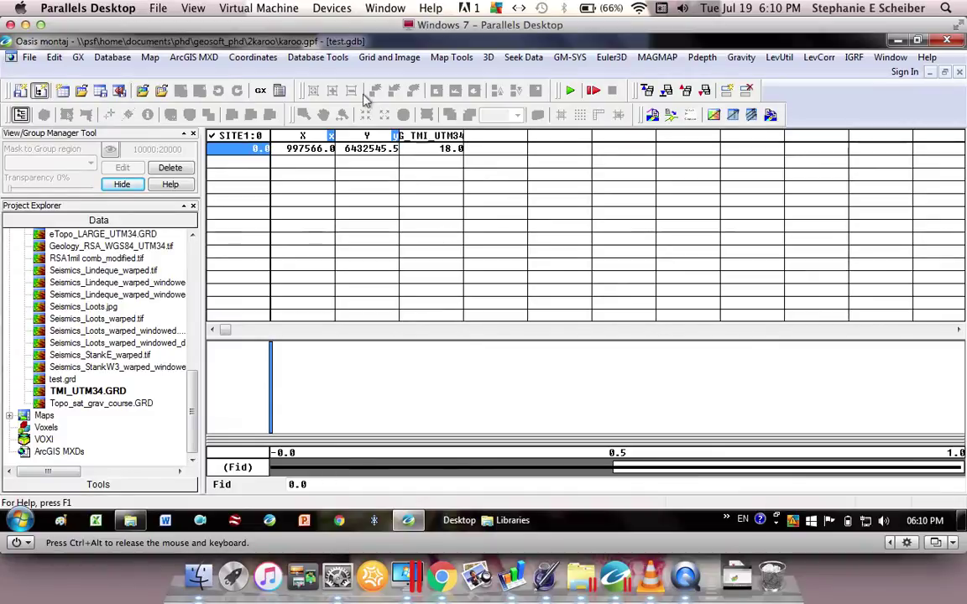
# Digitize a new SITE2 profile line from a point picked on the TMI_UTM34 grid map
pyautogui.click(369, 58)
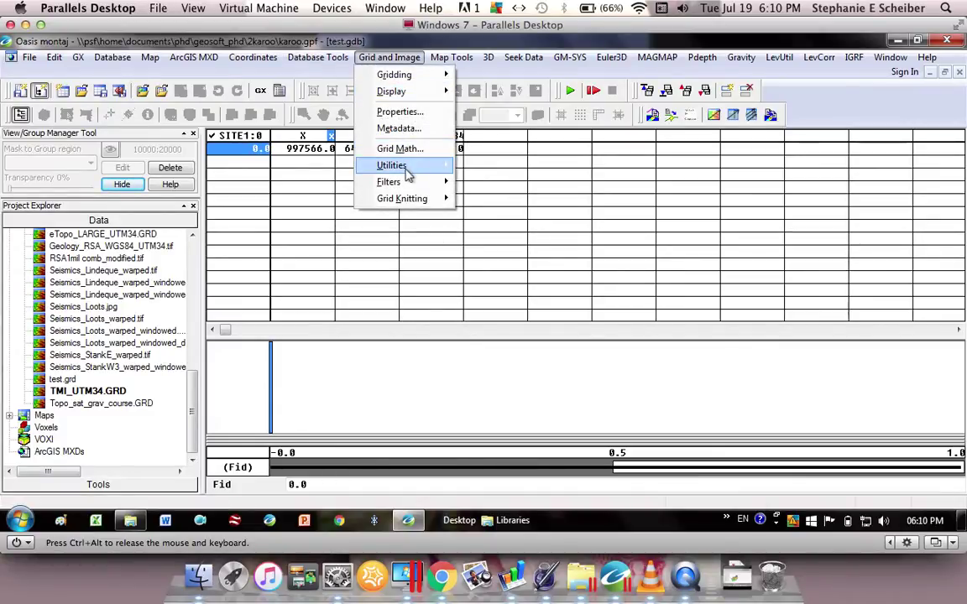
pyautogui.moveTo(406, 166)
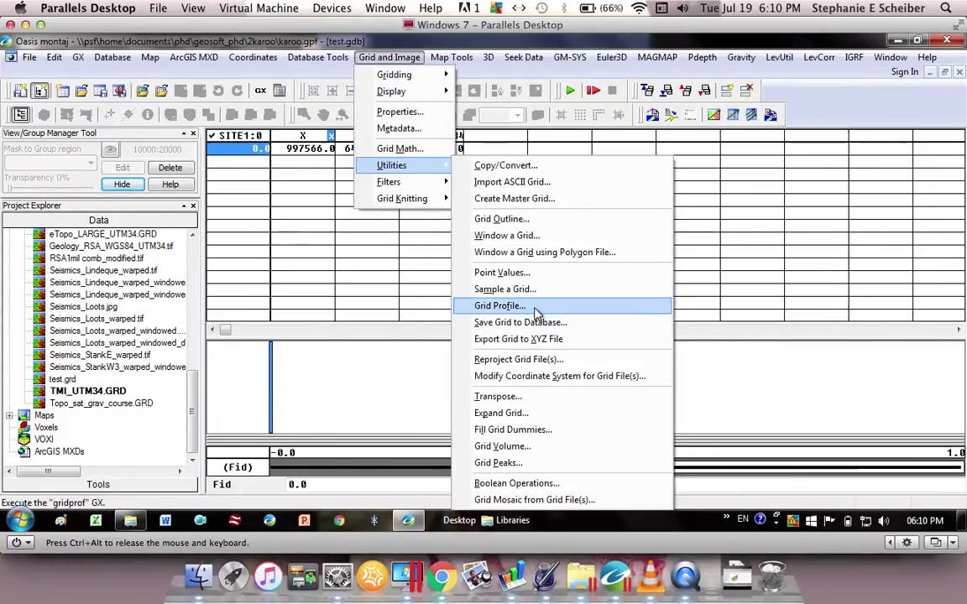
pyautogui.click(499, 305)
pyautogui.click(566, 295)
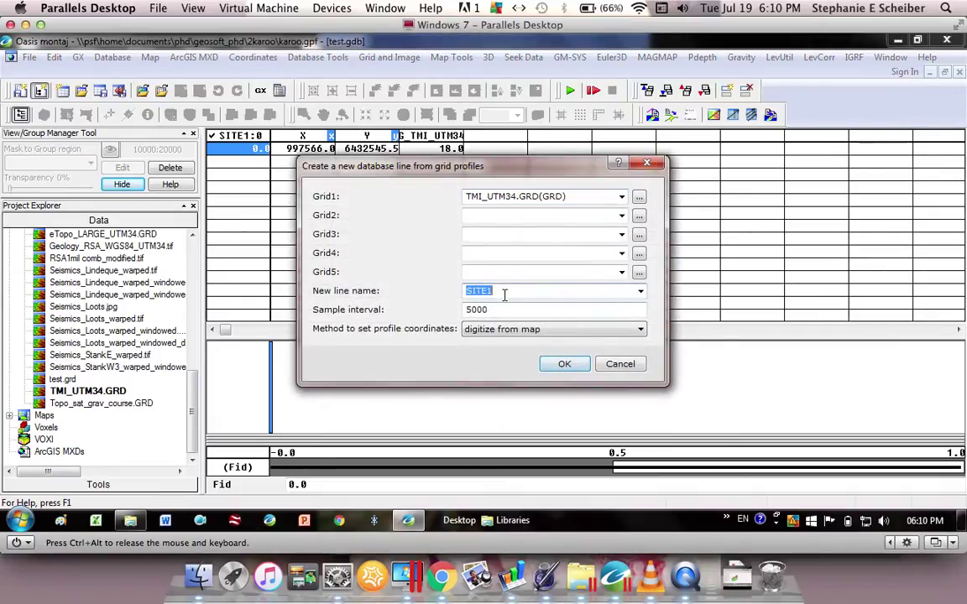
pyautogui.click(504, 292)
pyautogui.press('BackSpace')
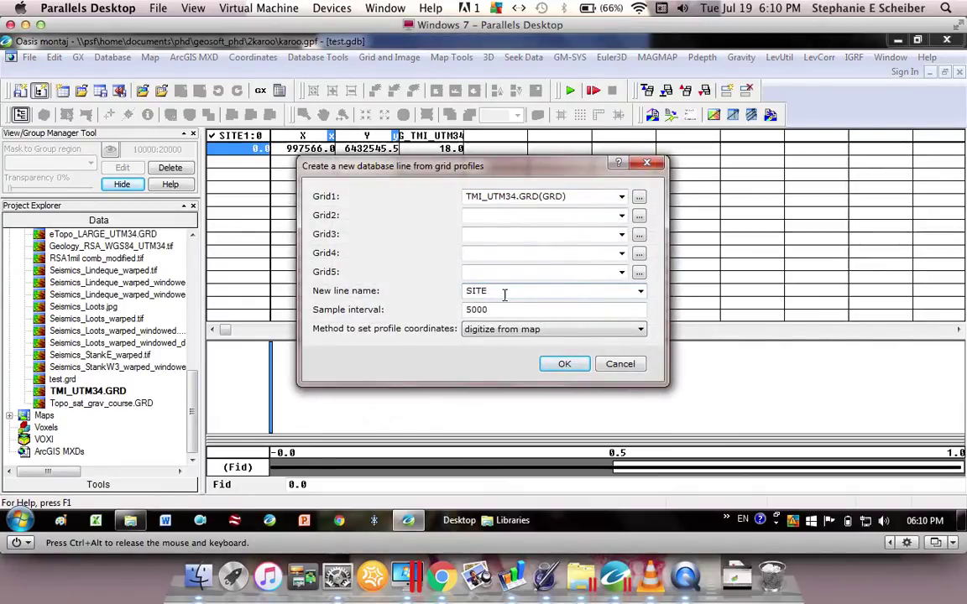
pyautogui.write('2')
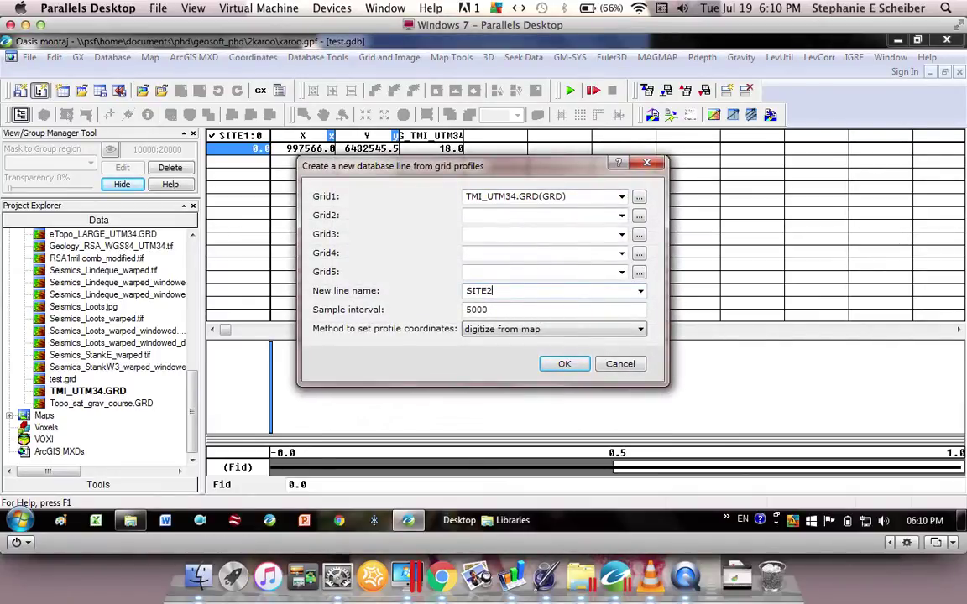
pyautogui.click(564, 364)
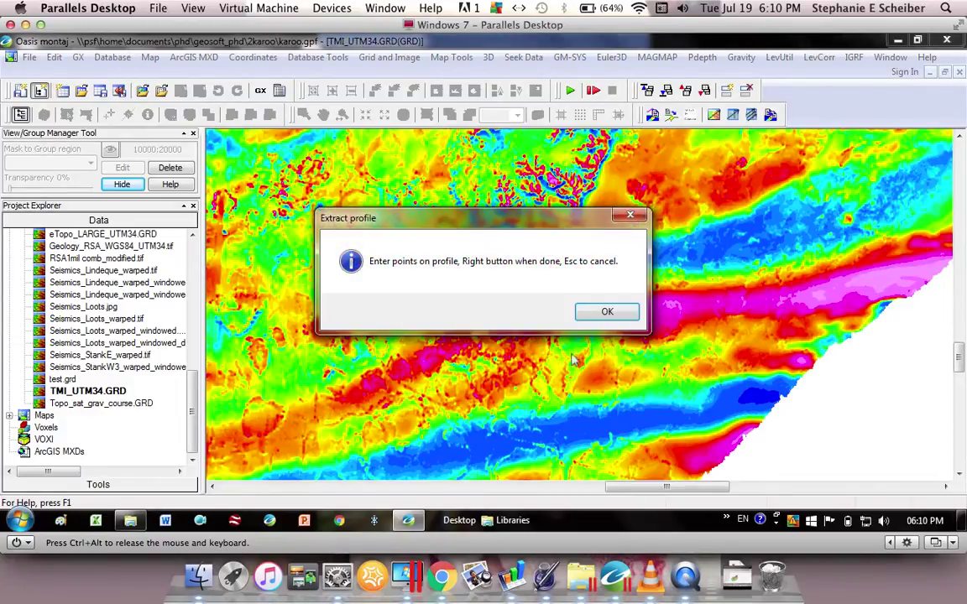
pyautogui.click(597, 315)
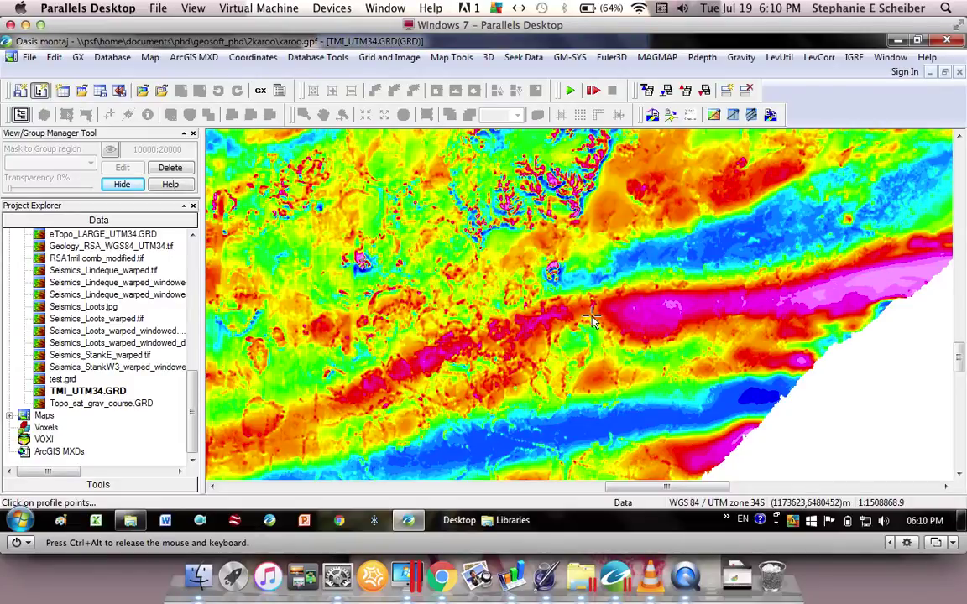
pyautogui.rightClick(565, 352)
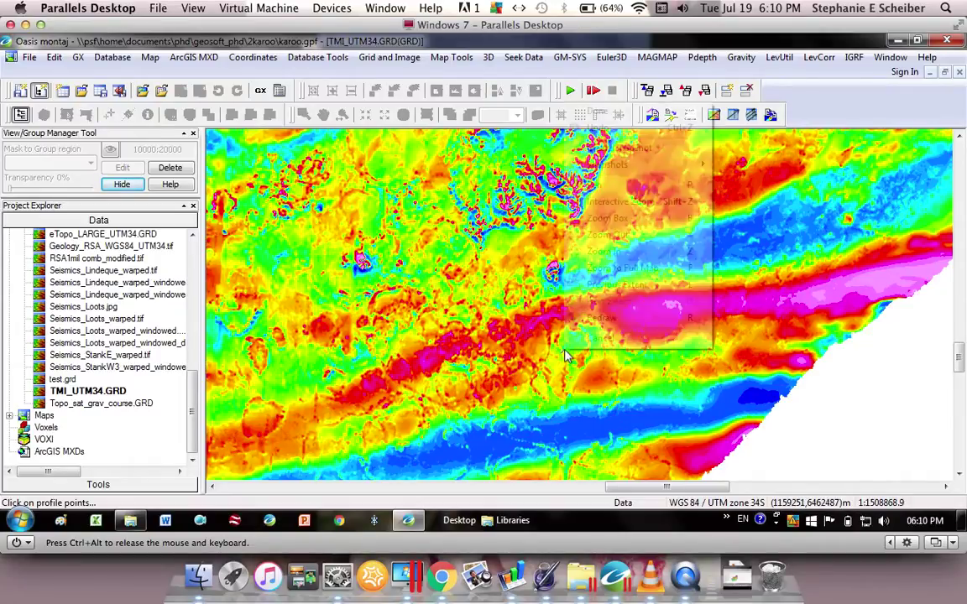
# Finish digitizing and return to the test.gdb database window
pyautogui.click(629, 115)
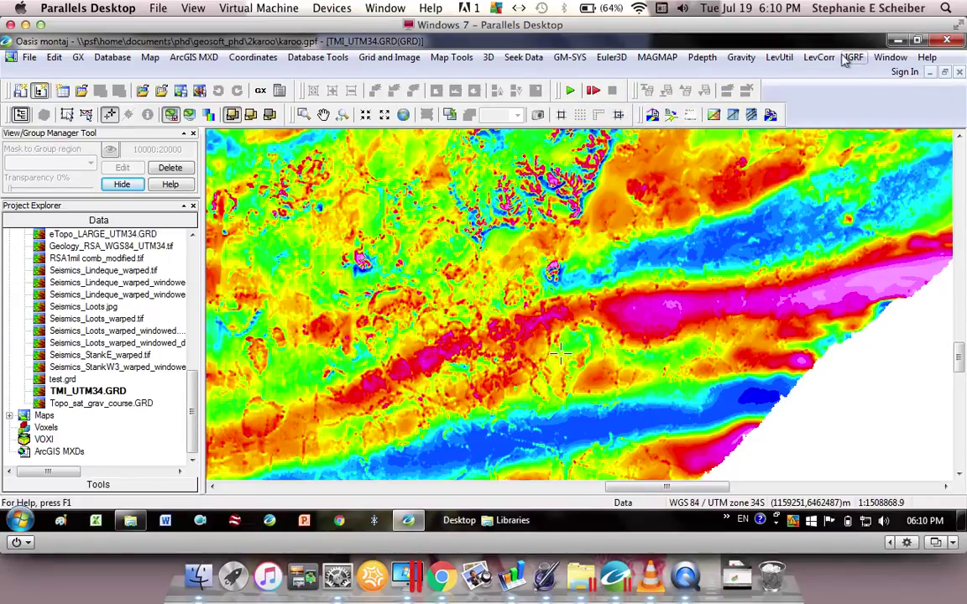
pyautogui.click(889, 57)
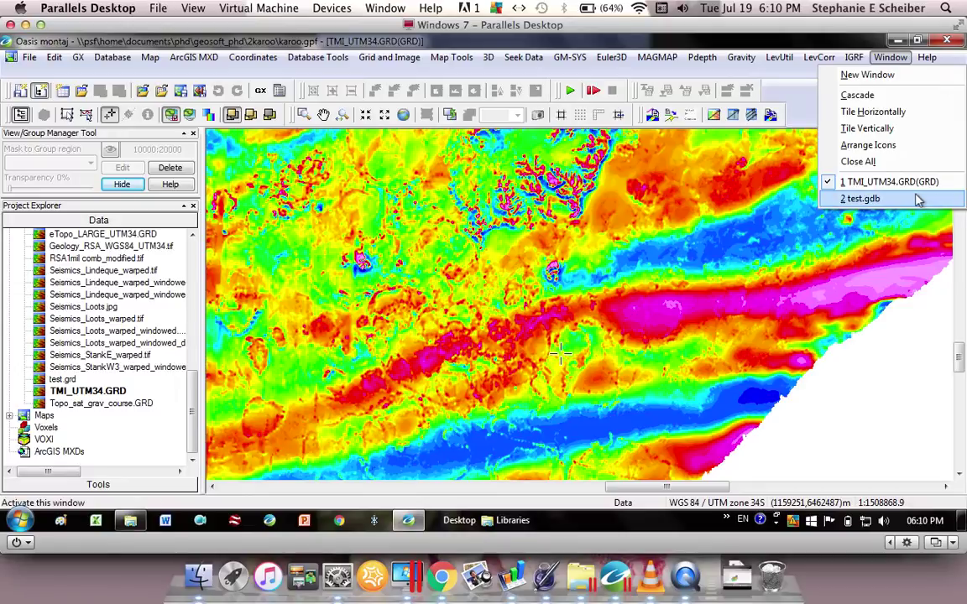
pyautogui.click(918, 199)
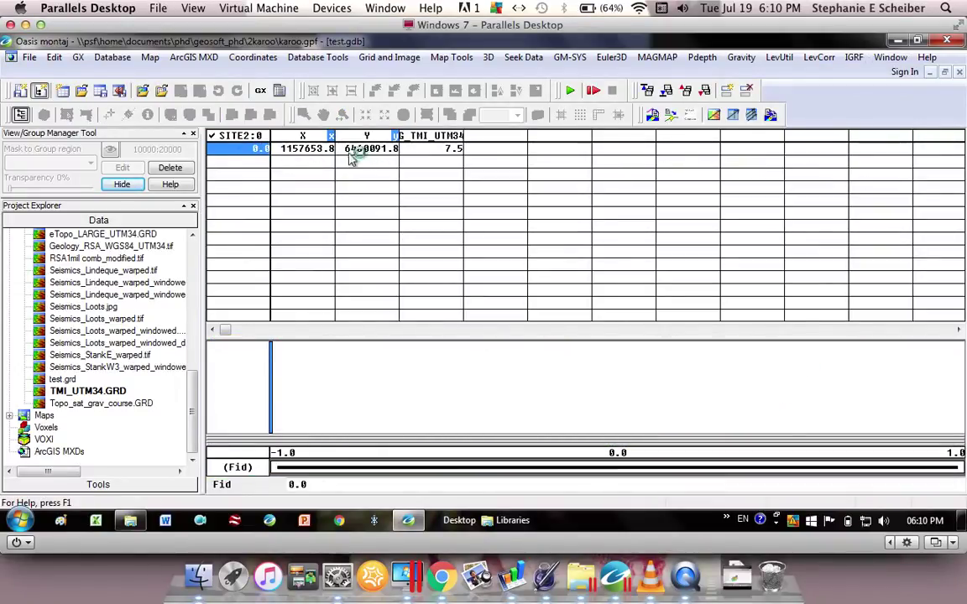
# List the SITE1 and SITE2 lines and check SITE2's point at X 1157653.8, Y 6460091.8
pyautogui.click(242, 138)
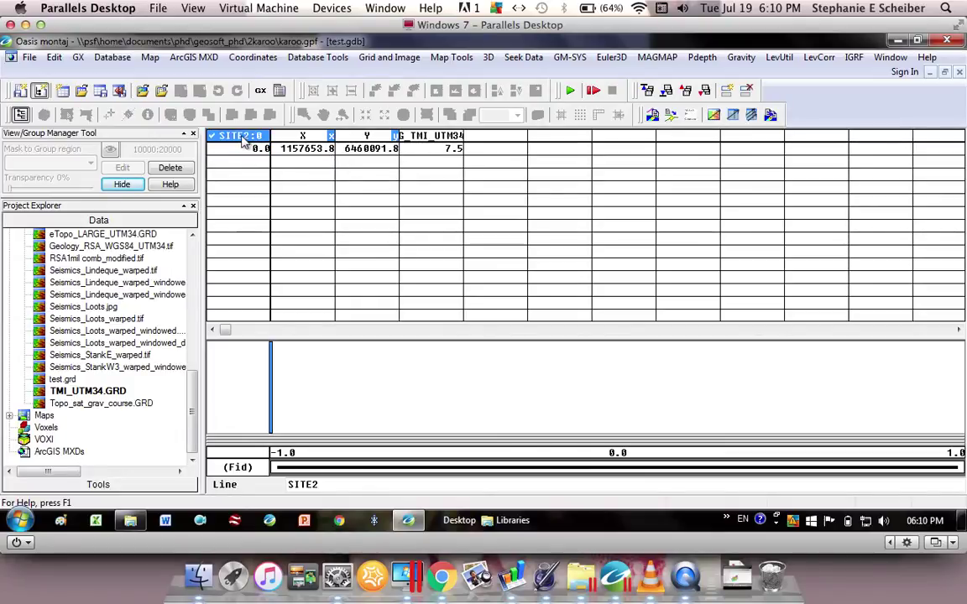
pyautogui.rightClick(243, 141)
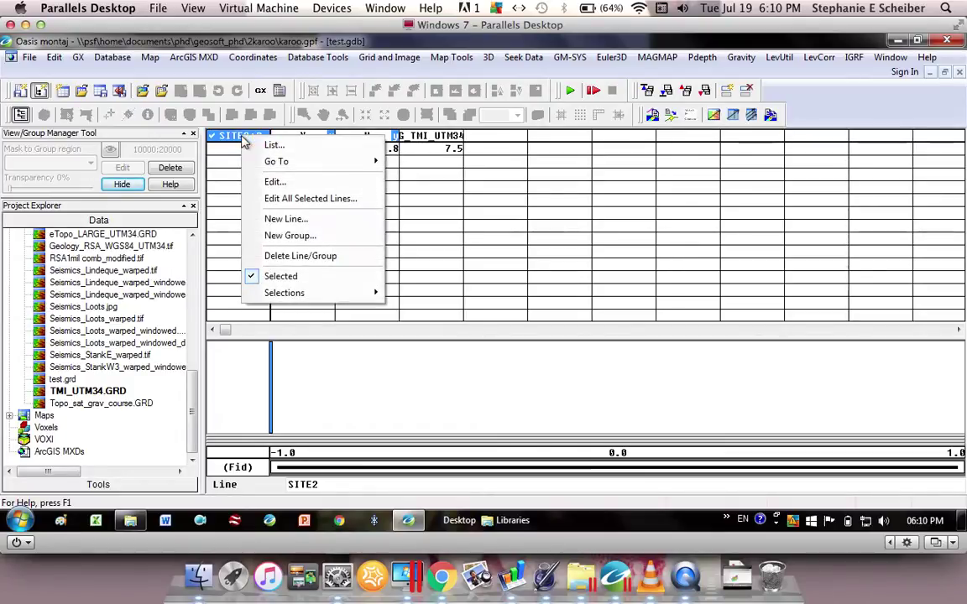
pyautogui.click(270, 144)
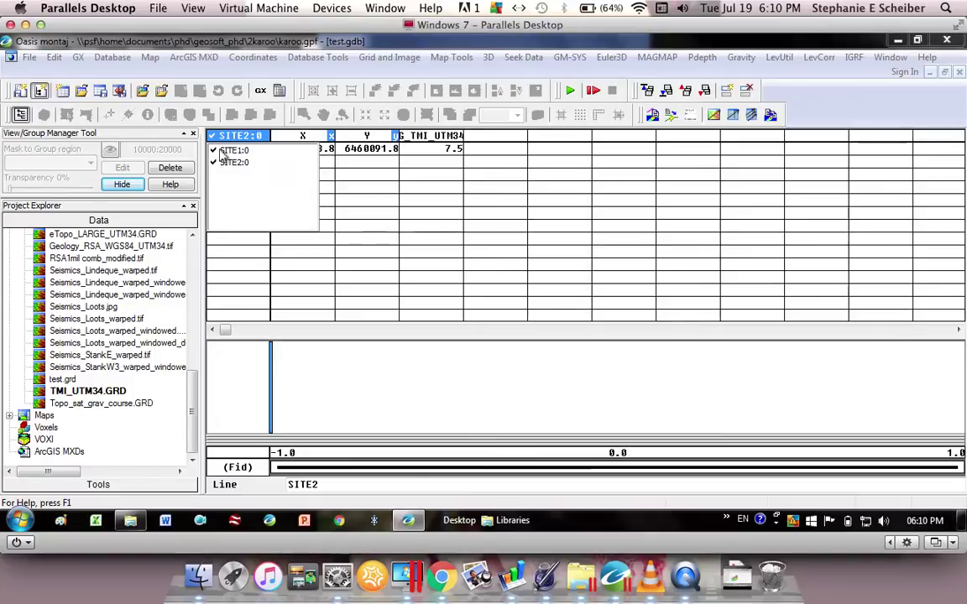
pyautogui.moveTo(241, 166); pyautogui.dragTo(377, 155)
pyautogui.click(362, 149)
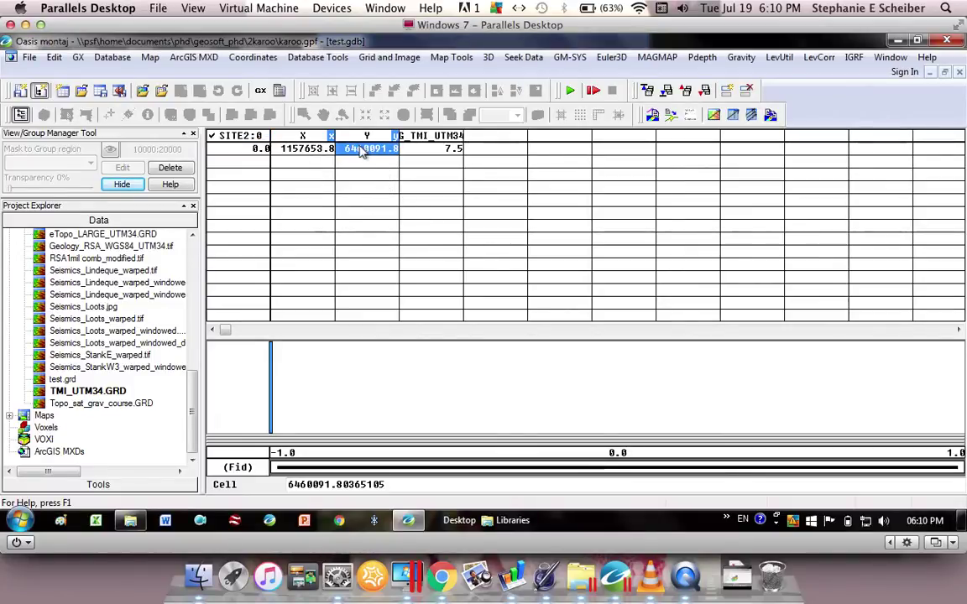
pyautogui.click(457, 59)
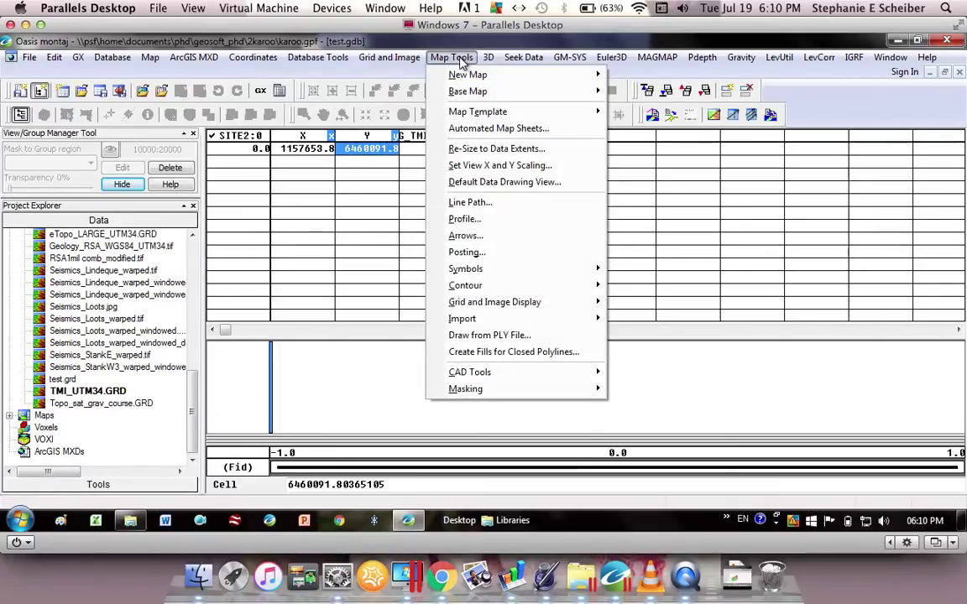
# Plot both sites as 6 mm black triangles, using channel X as the mask
pyautogui.moveTo(474, 268)
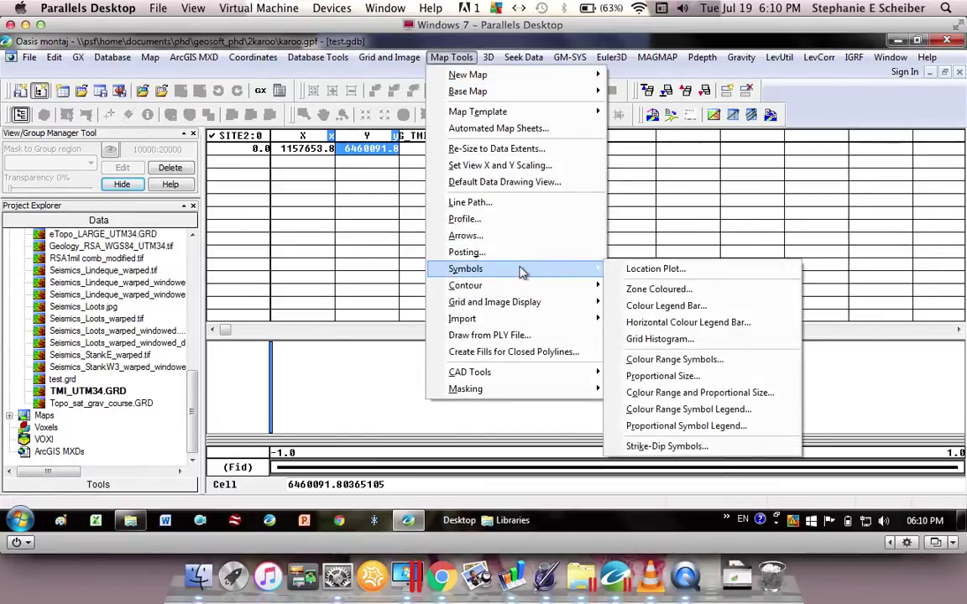
pyautogui.click(652, 269)
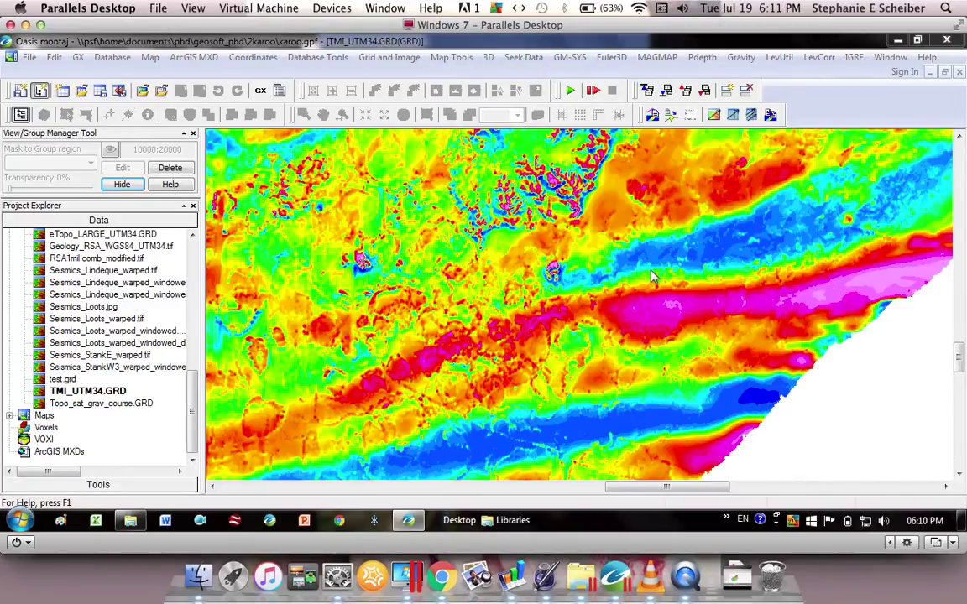
pyautogui.click(483, 298)
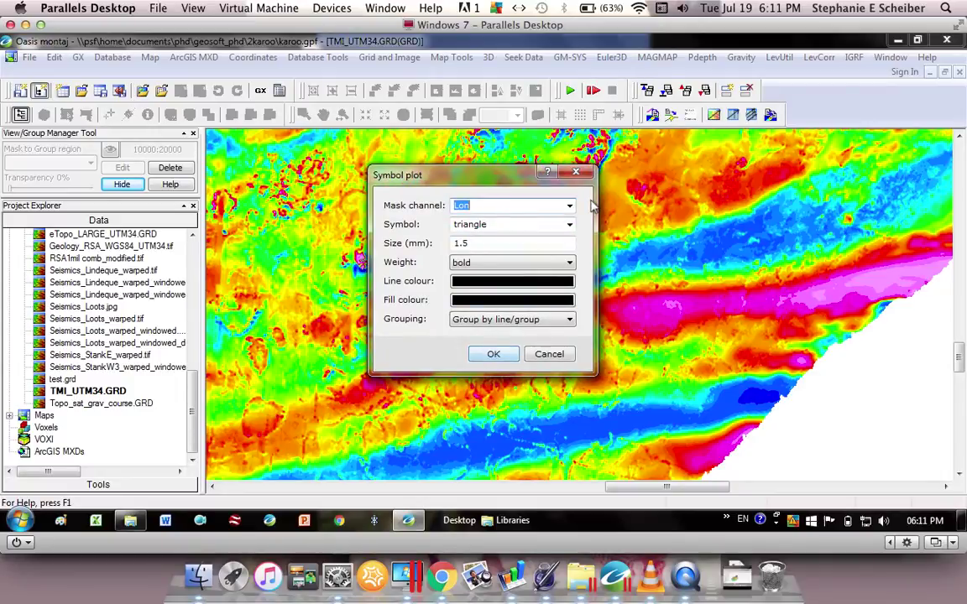
pyautogui.click(569, 204)
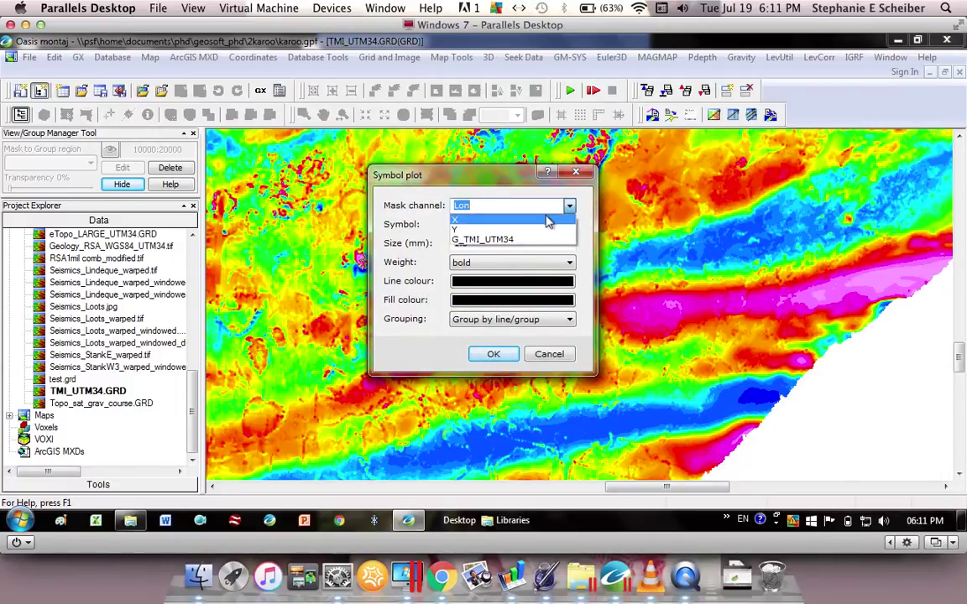
pyautogui.click(547, 220)
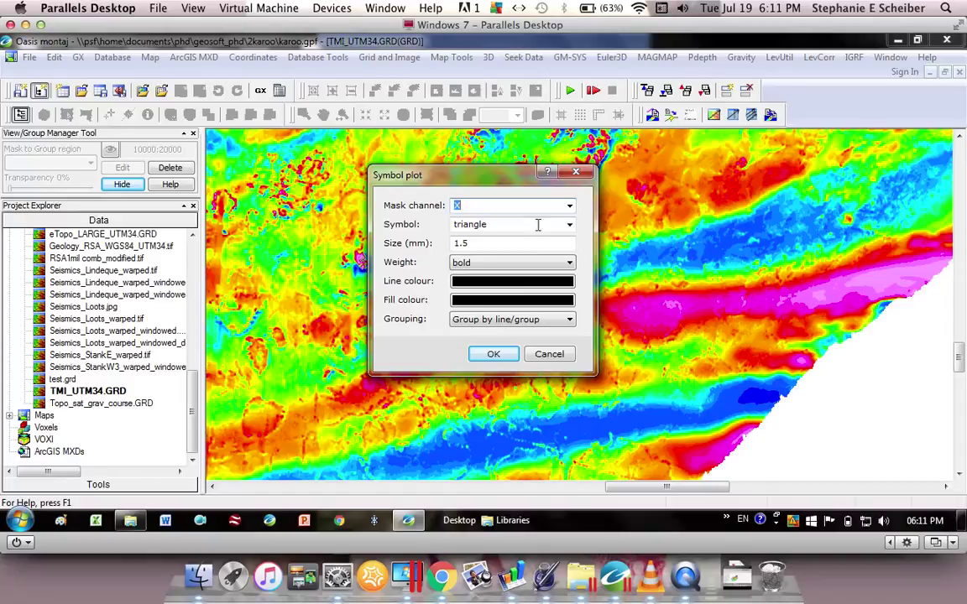
pyautogui.doubleClick(513, 243)
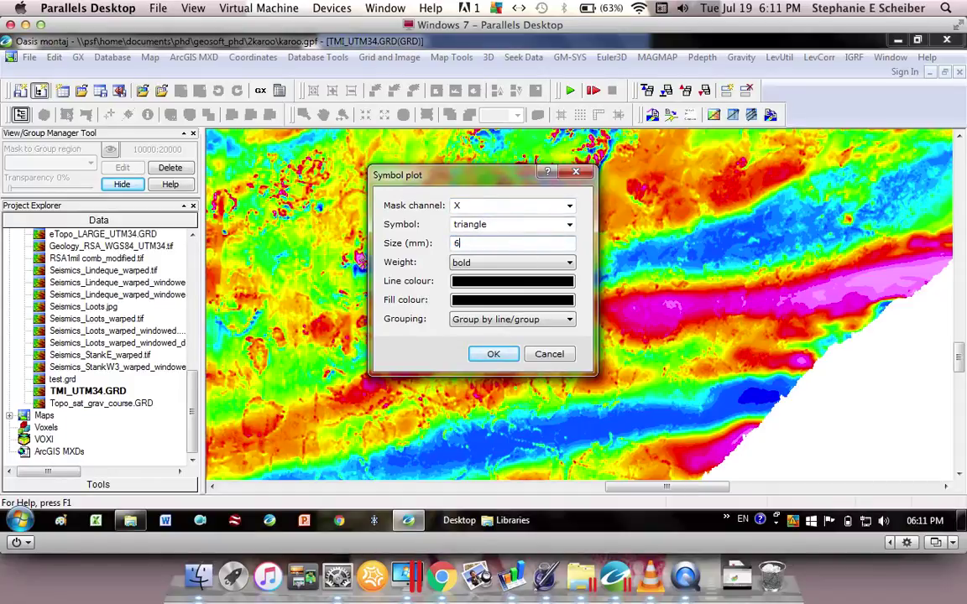
pyautogui.click(493, 353)
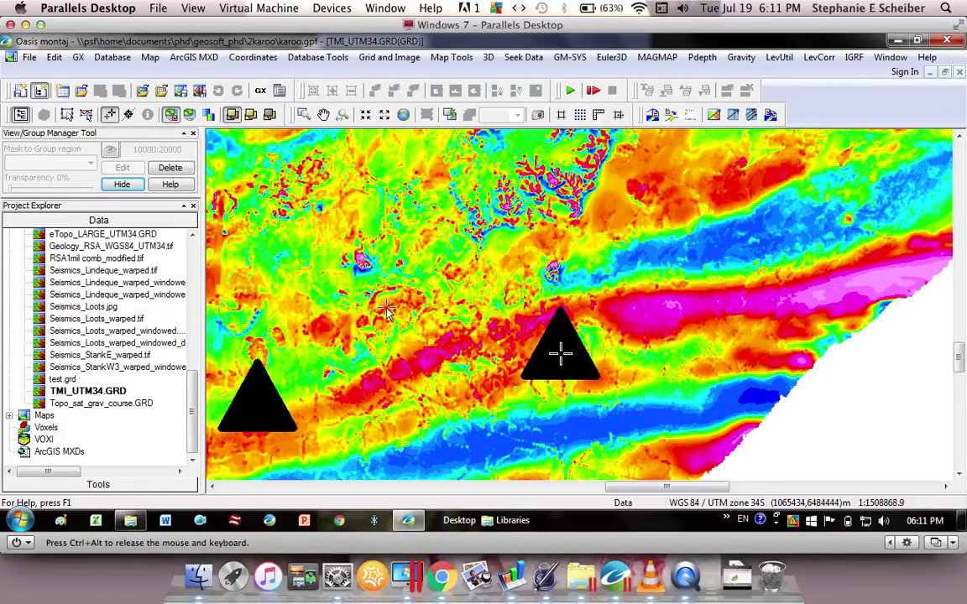
# Replot the site triangles with the symbol size reduced from 6 to 1 mm
pyautogui.click(466, 59)
pyautogui.moveTo(580, 270)
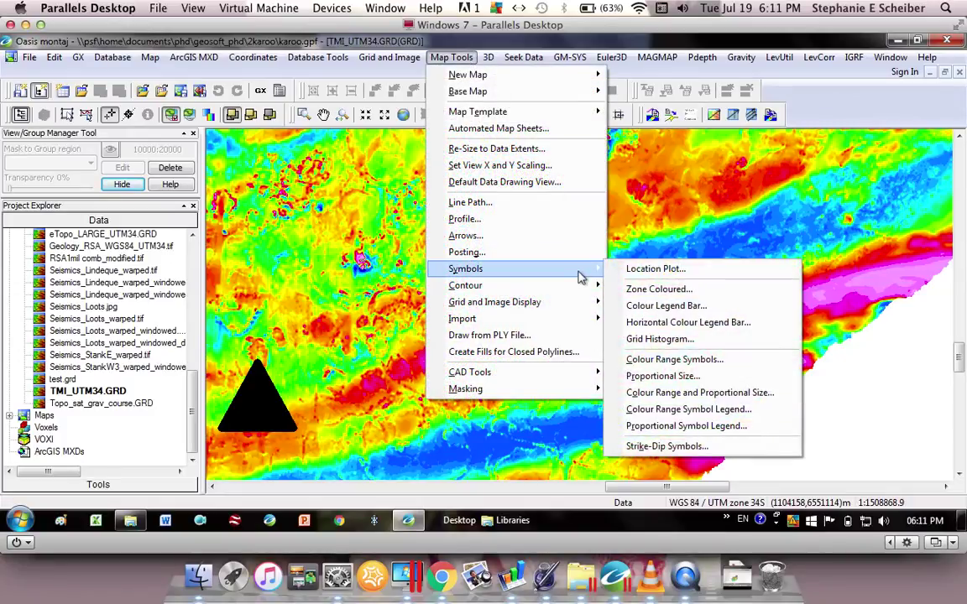
pyautogui.click(638, 269)
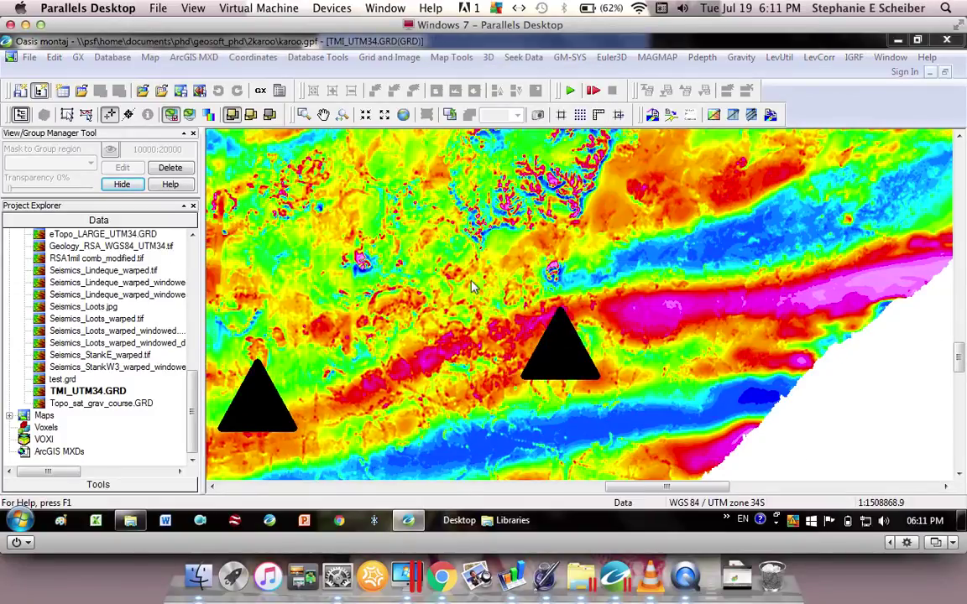
pyautogui.doubleClick(458, 243)
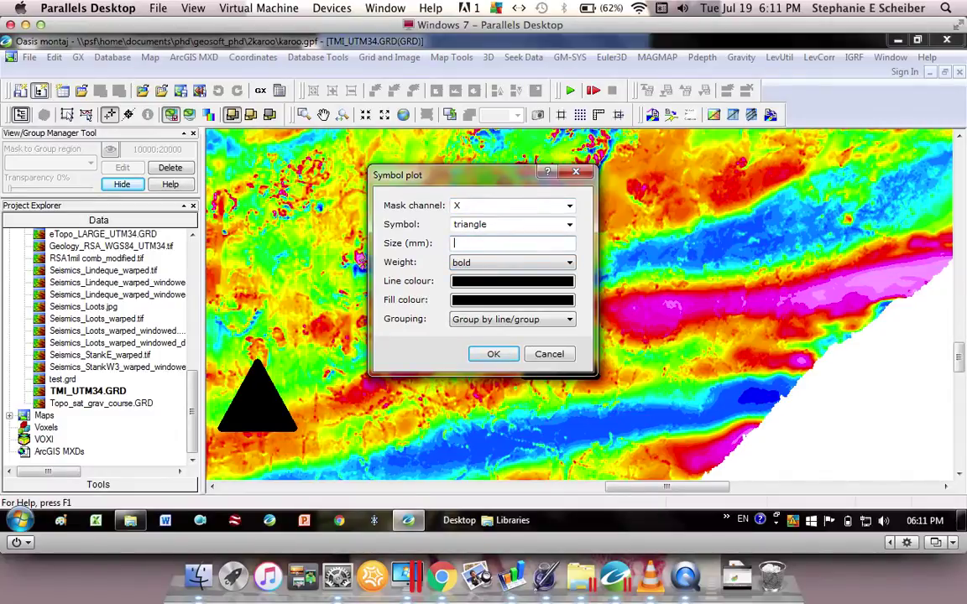
pyautogui.write('1')
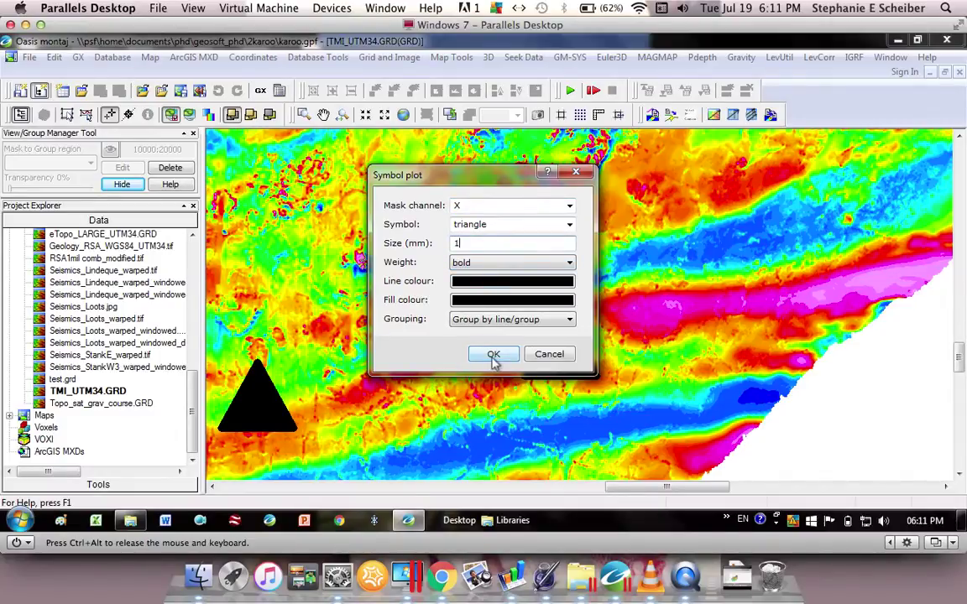
pyautogui.click(493, 353)
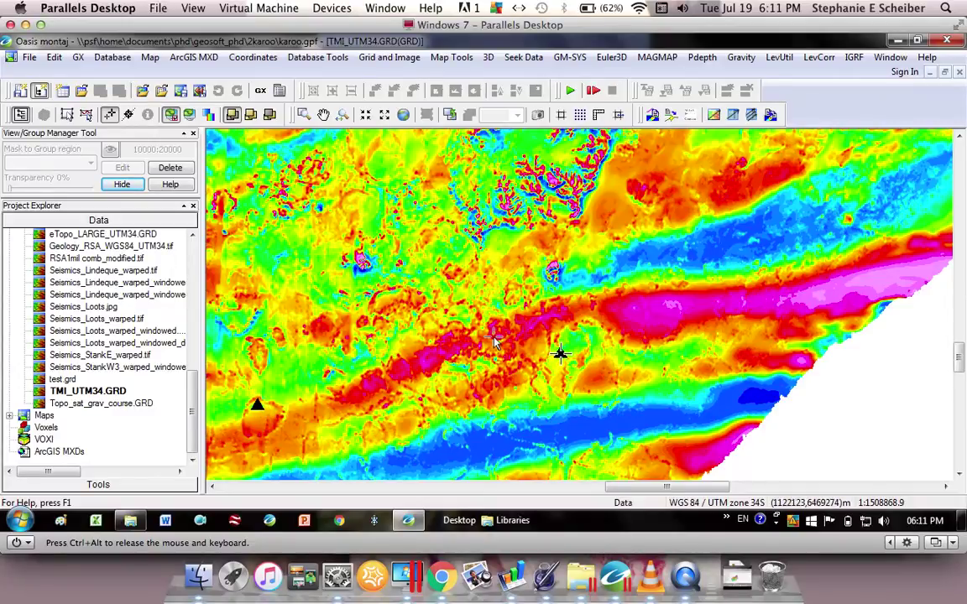
# Start a CSV export of the database and choose the Desktop as the save location
pyautogui.click(110, 59)
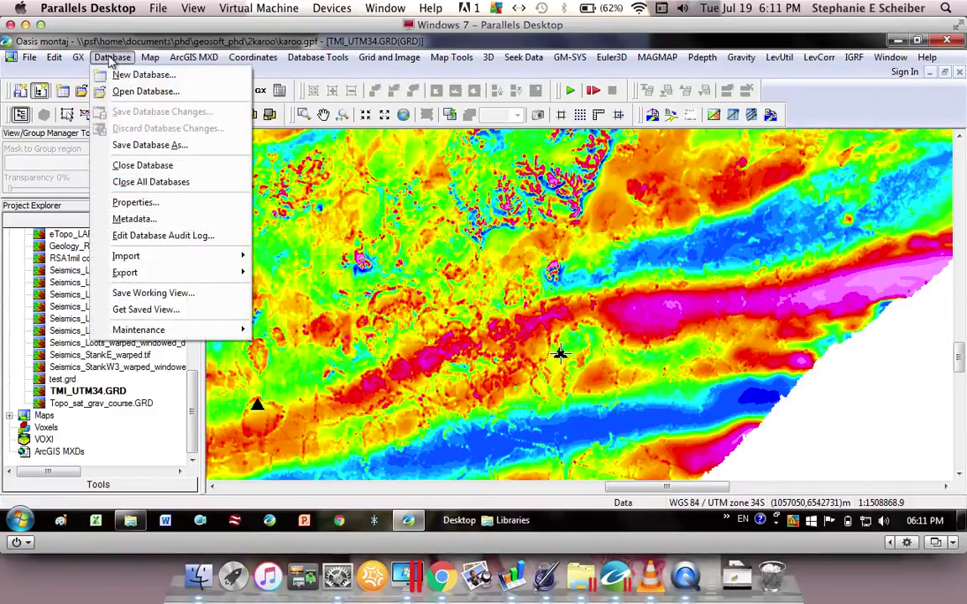
pyautogui.moveTo(243, 273)
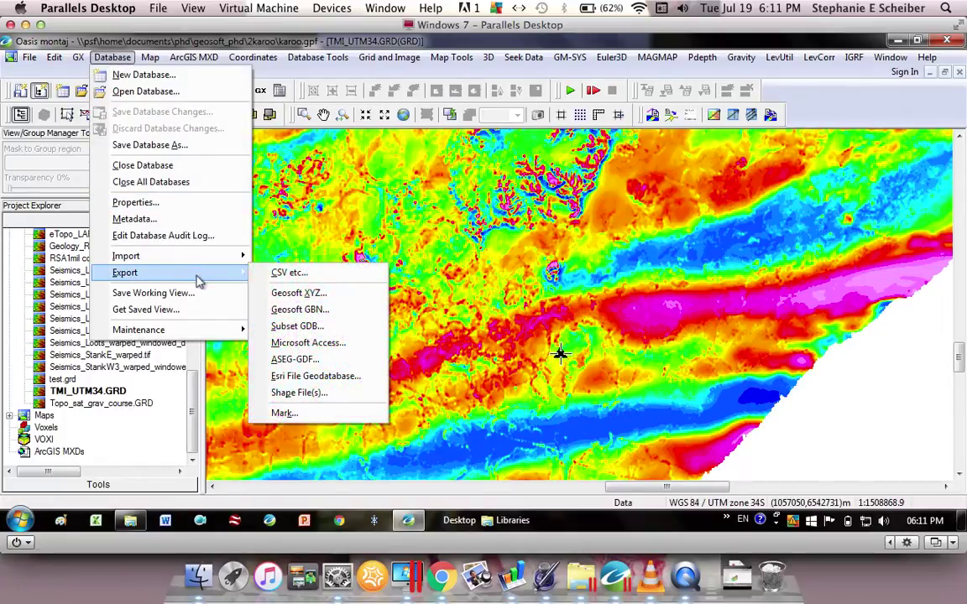
pyautogui.click(288, 275)
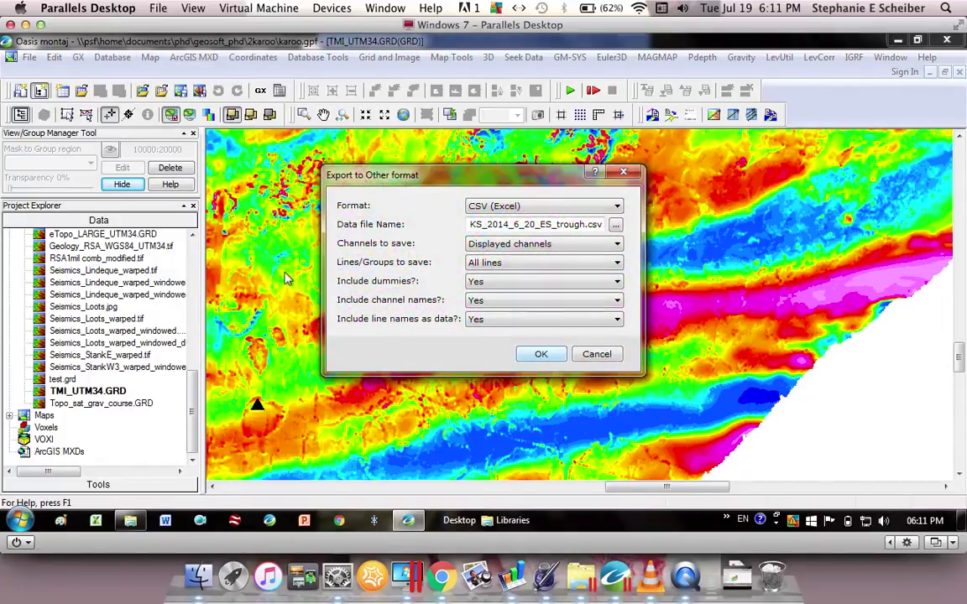
pyautogui.click(616, 225)
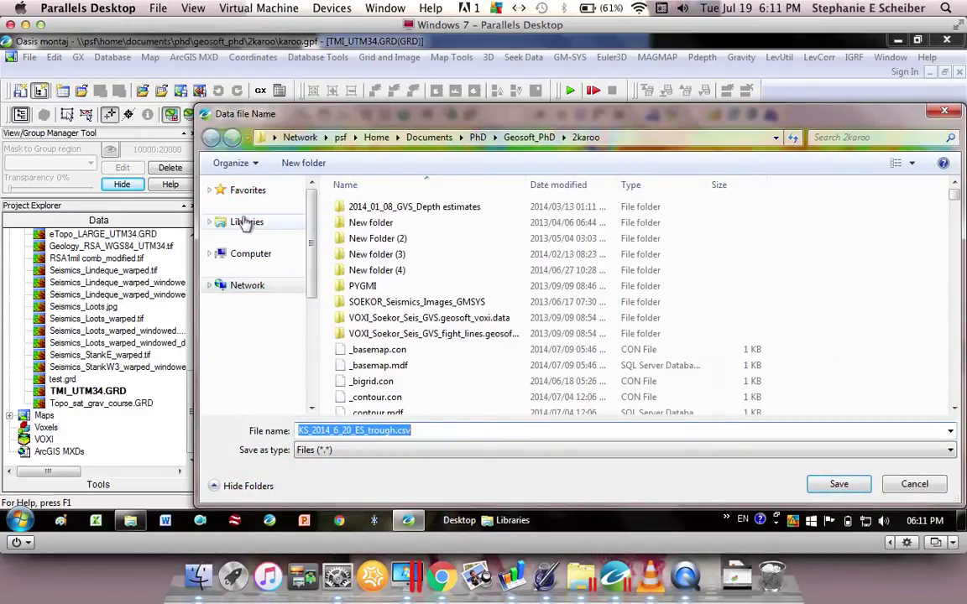
pyautogui.scroll(-5, 246, 216)
pyautogui.scroll(-1, 252, 212)
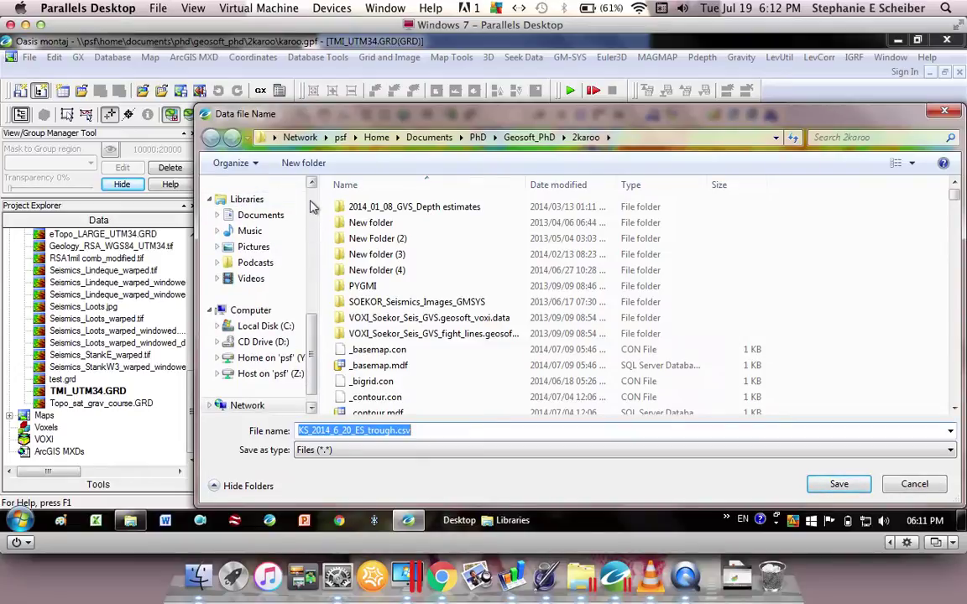
pyautogui.scroll(4, 285, 201)
pyautogui.scroll(3, 314, 199)
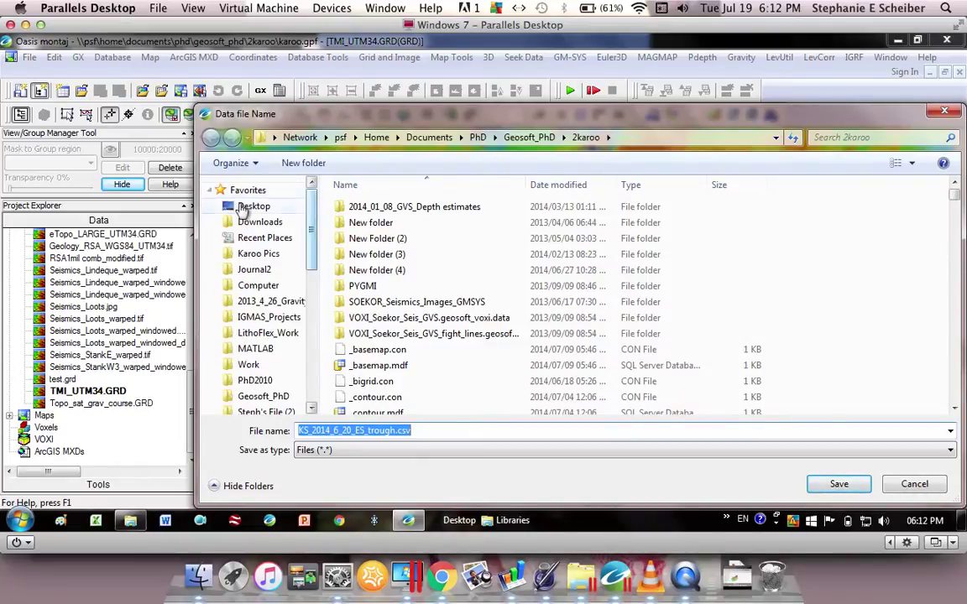
pyautogui.click(250, 207)
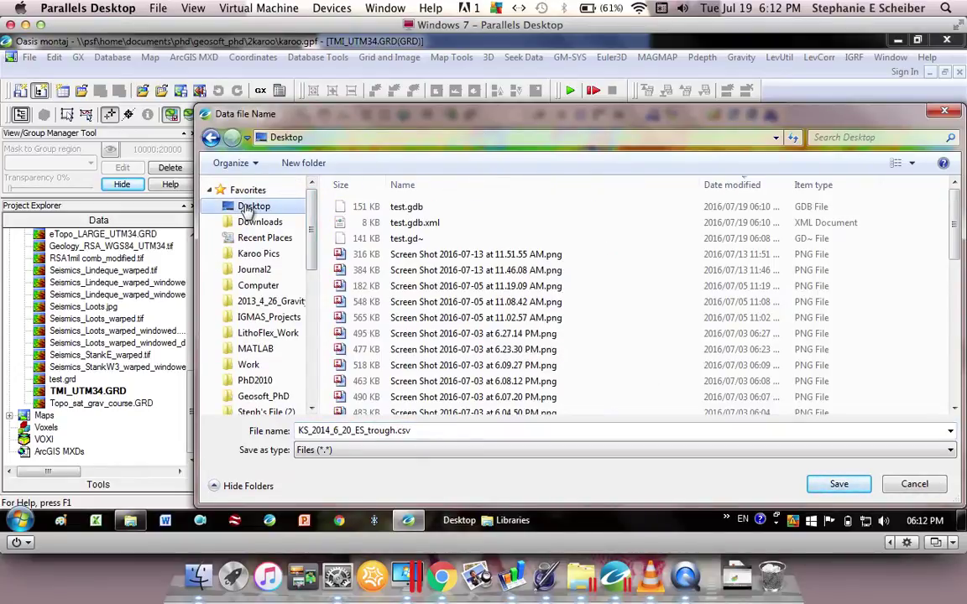
# Name the export file test and export it with channel and line names included
pyautogui.doubleClick(429, 429)
pyautogui.write('r')
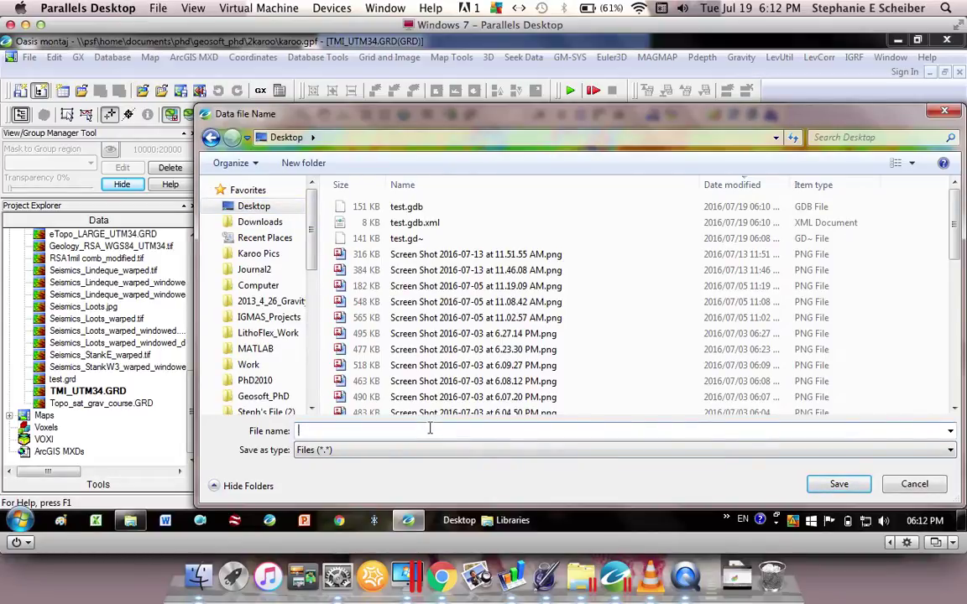
pyautogui.write('test')
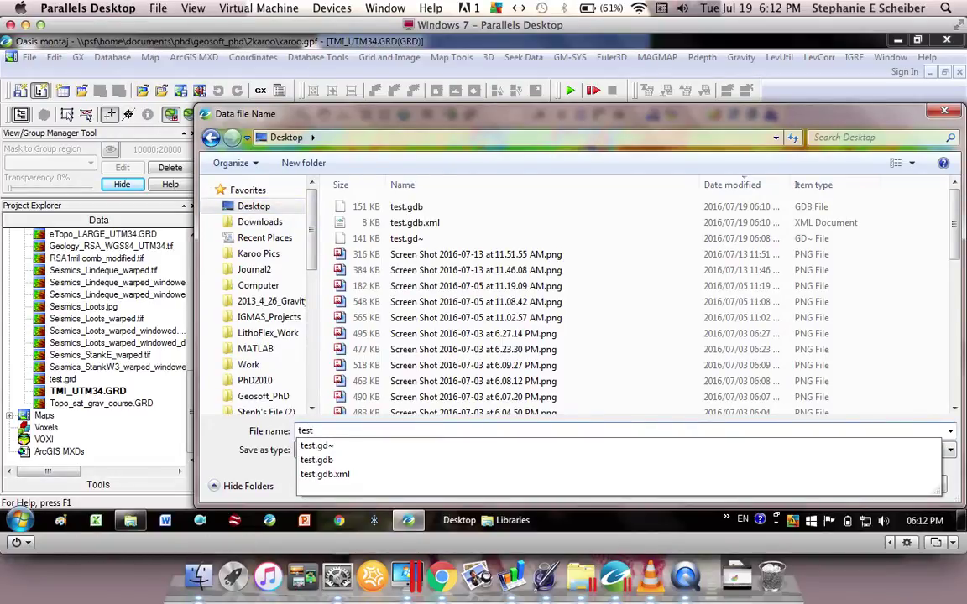
pyautogui.press('Return')
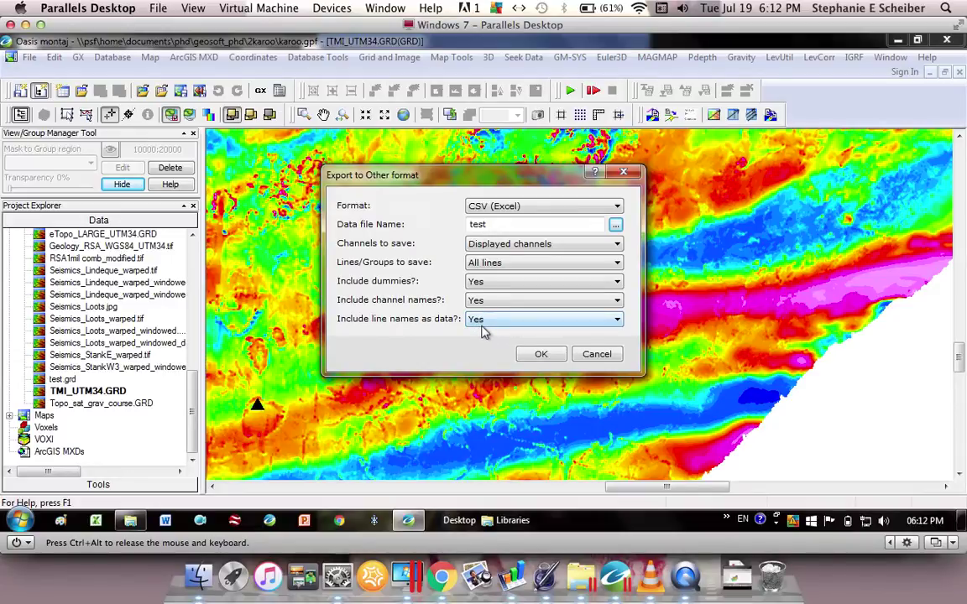
pyautogui.click(540, 353)
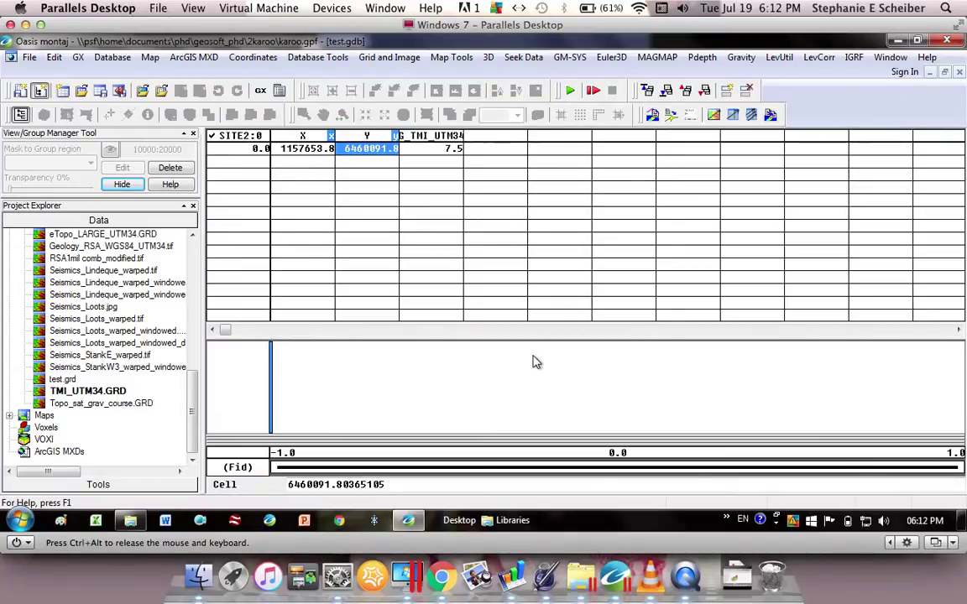
# Open test.csv from the Desktop folder in Excel
pyautogui.hotkey('alt', 'Tab')
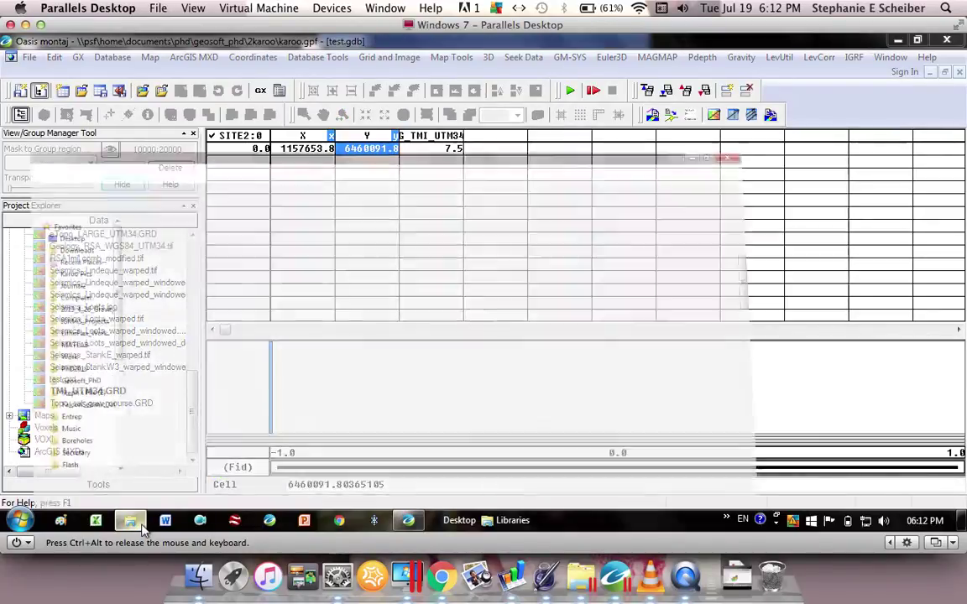
pyautogui.click(55, 151)
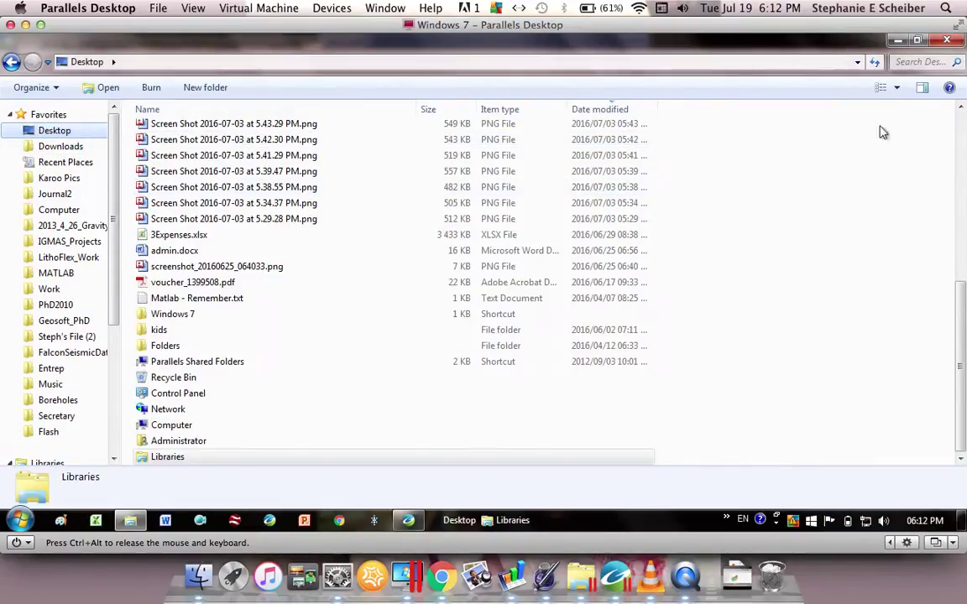
pyautogui.click(959, 134)
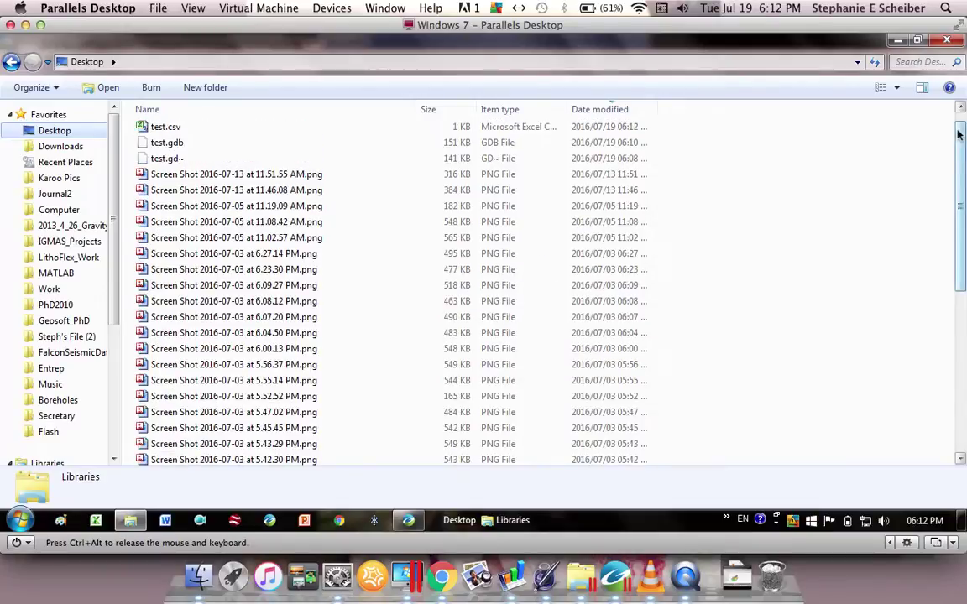
pyautogui.doubleClick(186, 126)
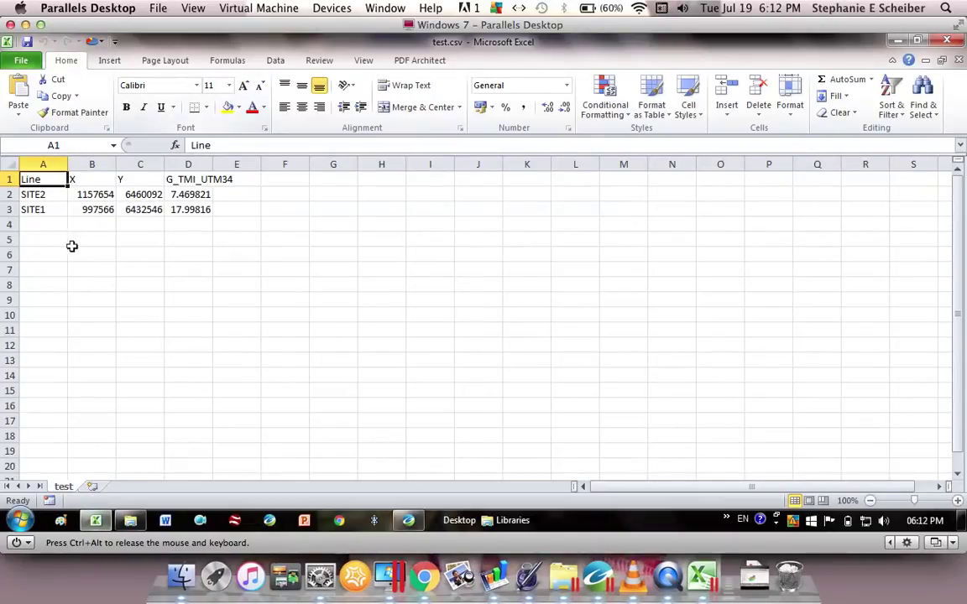
# Inspect SITE1's line name and full X and Y coordinates, then select the G_TMI_UTM34 column
pyautogui.click(40, 212)
pyautogui.click(94, 210)
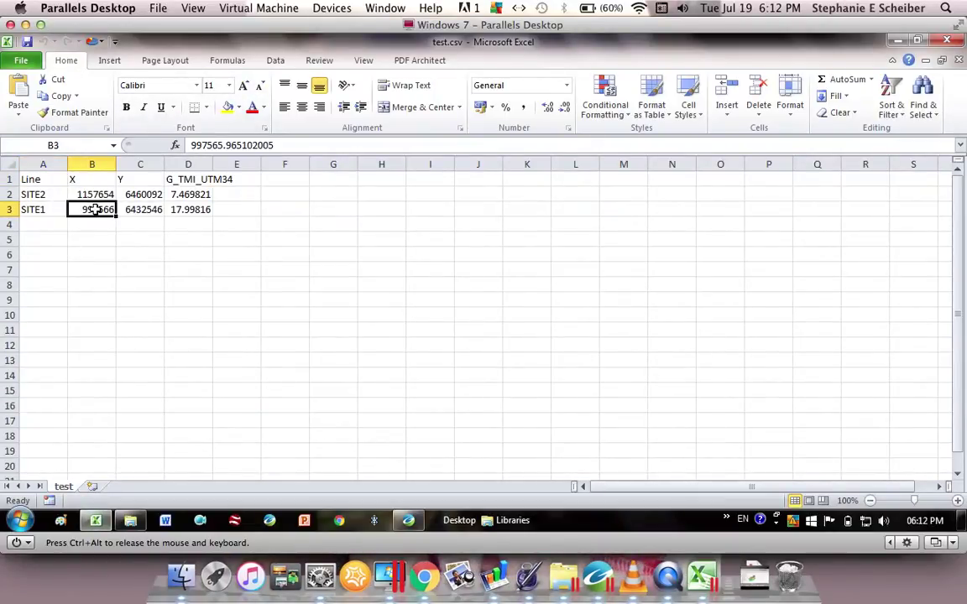
pyautogui.click(142, 208)
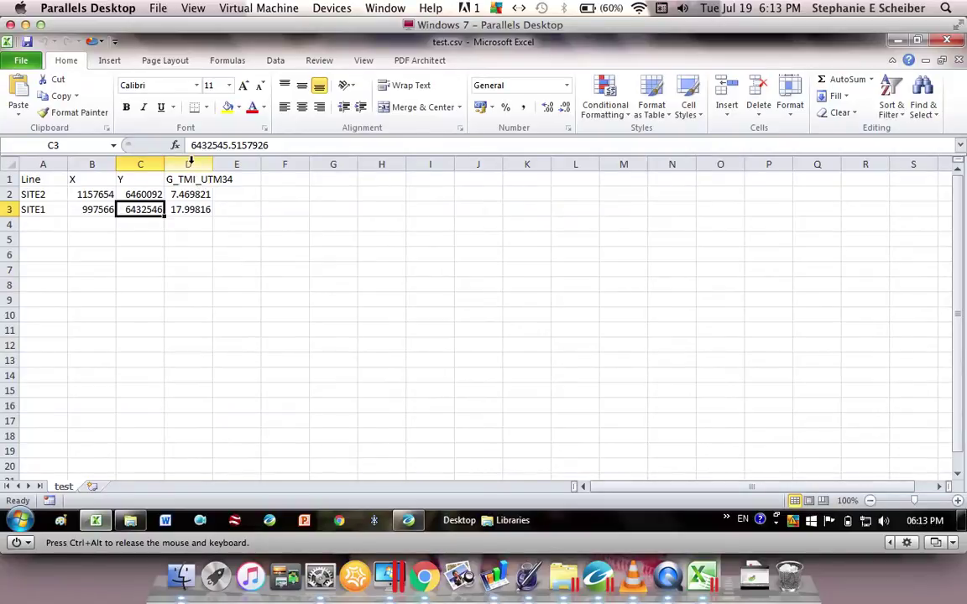
pyautogui.click(189, 163)
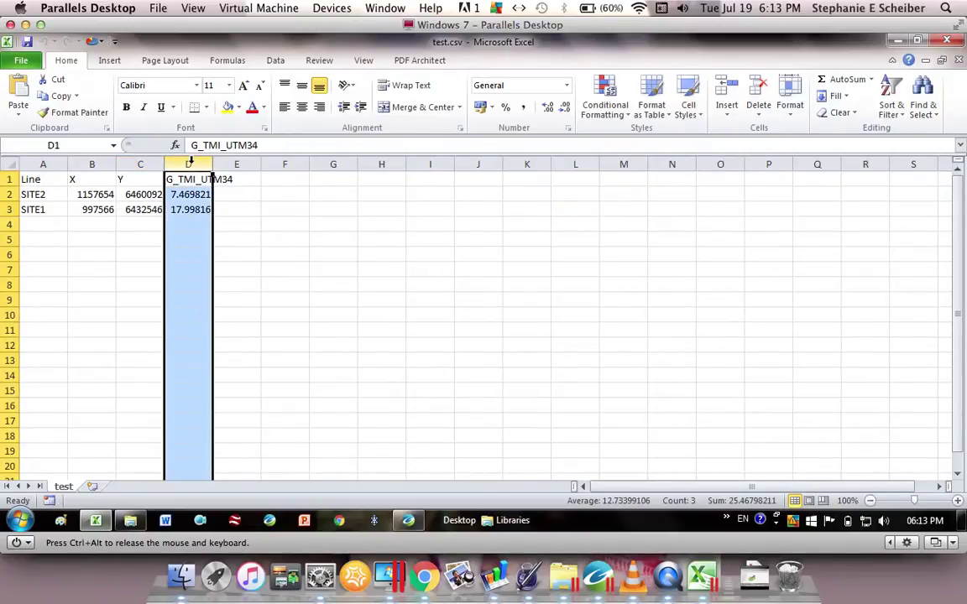